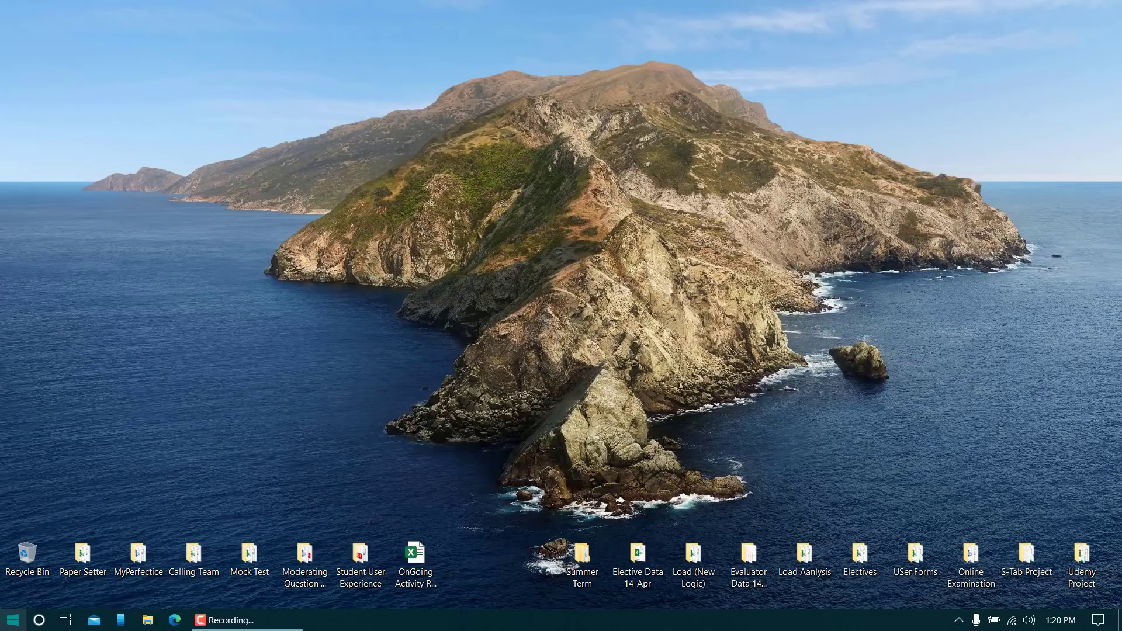
pyautogui.click(13, 620)
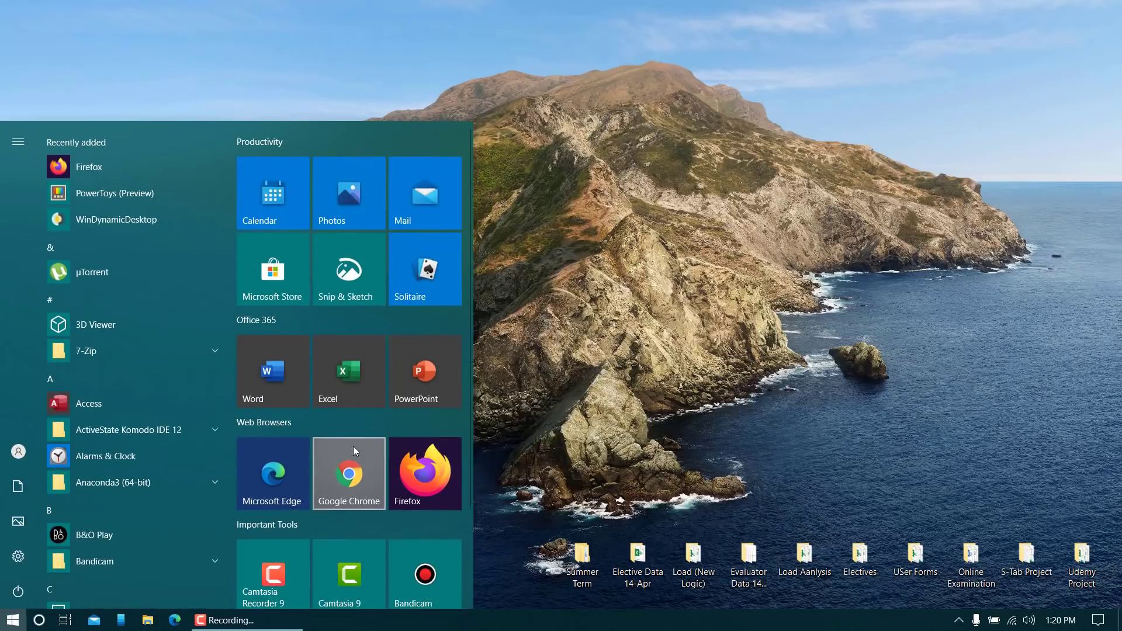
pyautogui.click(370, 478)
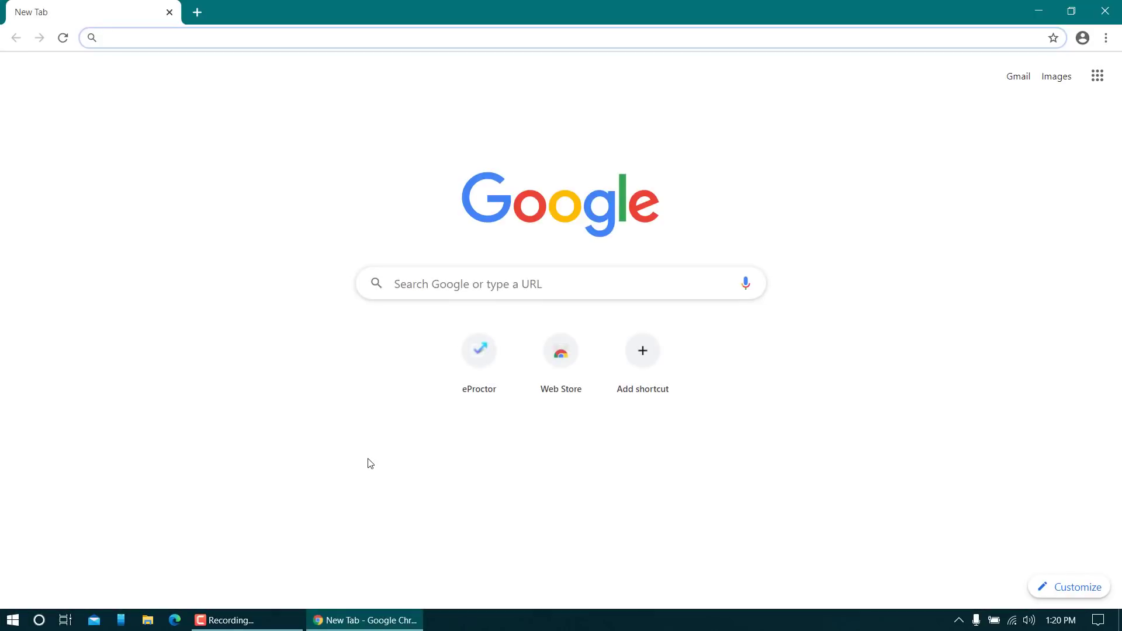
pyautogui.write('https://eproctor.myperfectice.com/')
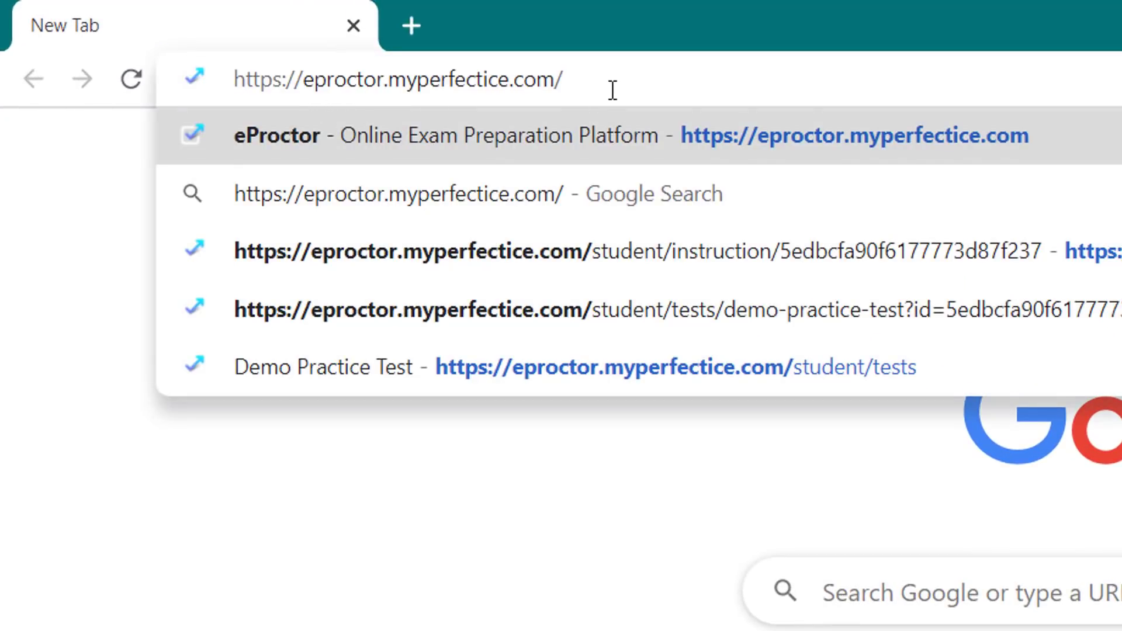
pyautogui.press('Return')
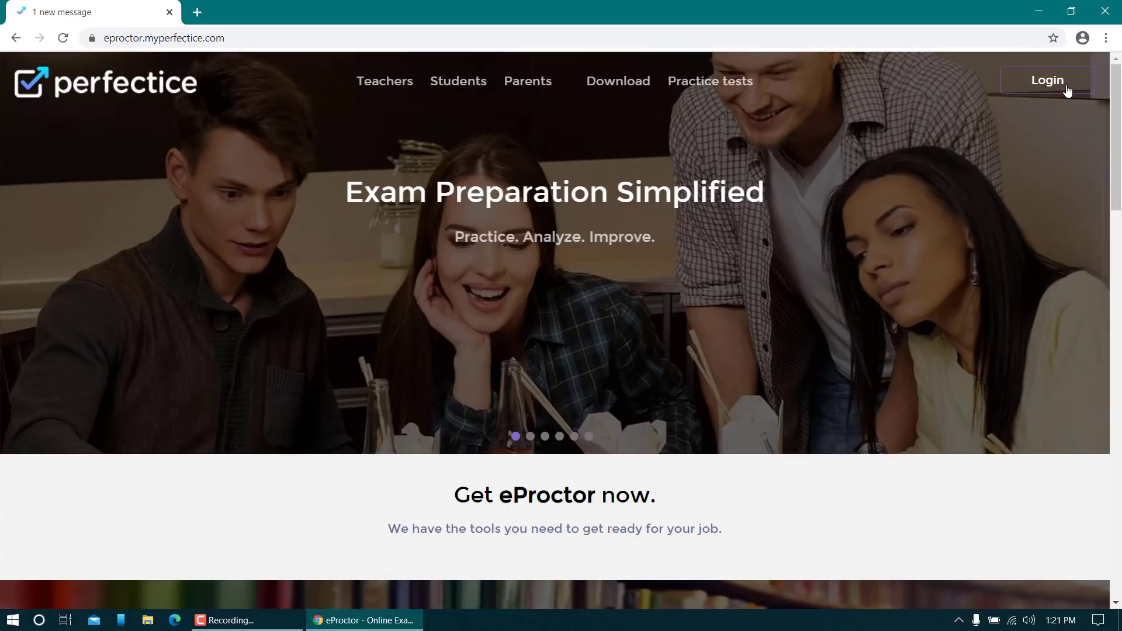
pyautogui.click(1065, 85)
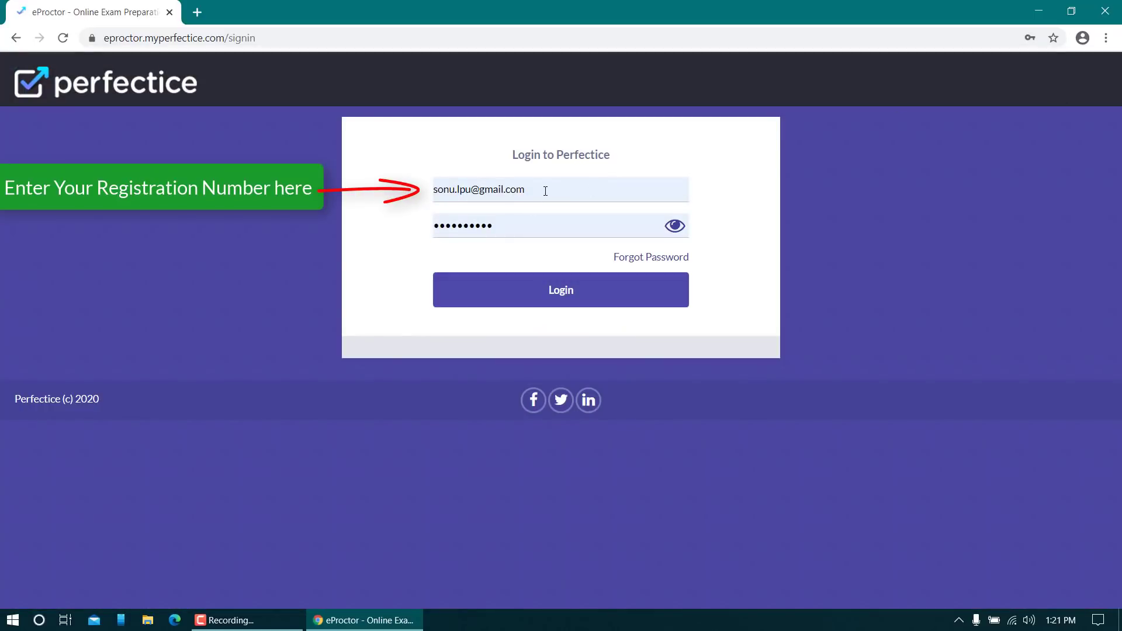
pyautogui.click(545, 190)
pyautogui.click(627, 177)
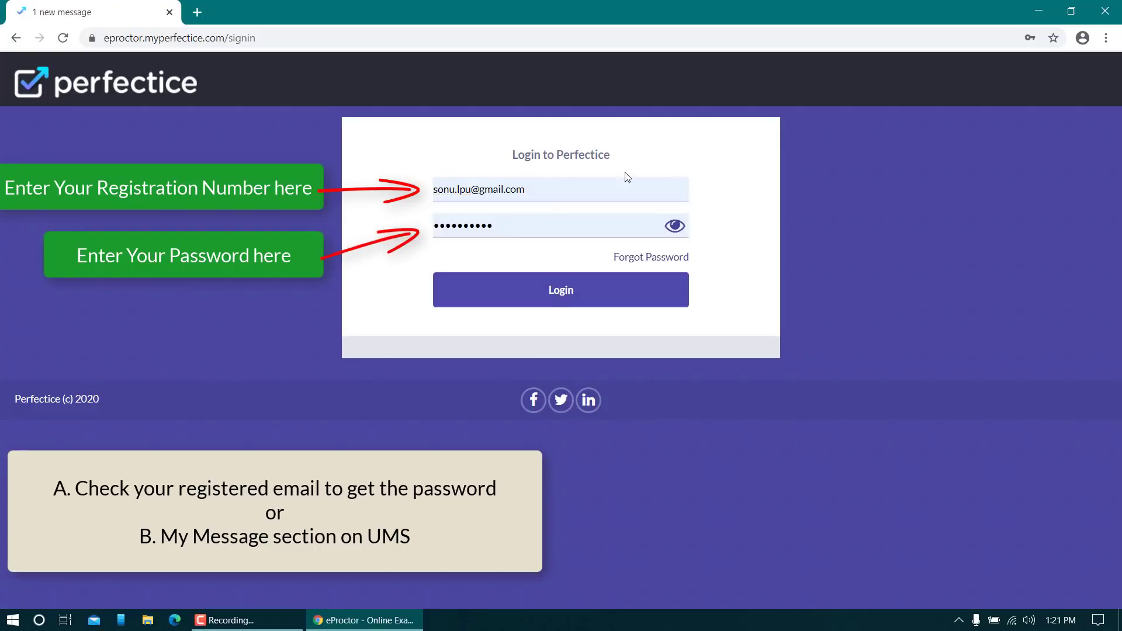
pyautogui.click(543, 185)
pyautogui.moveTo(543, 187); pyautogui.dragTo(430, 191)
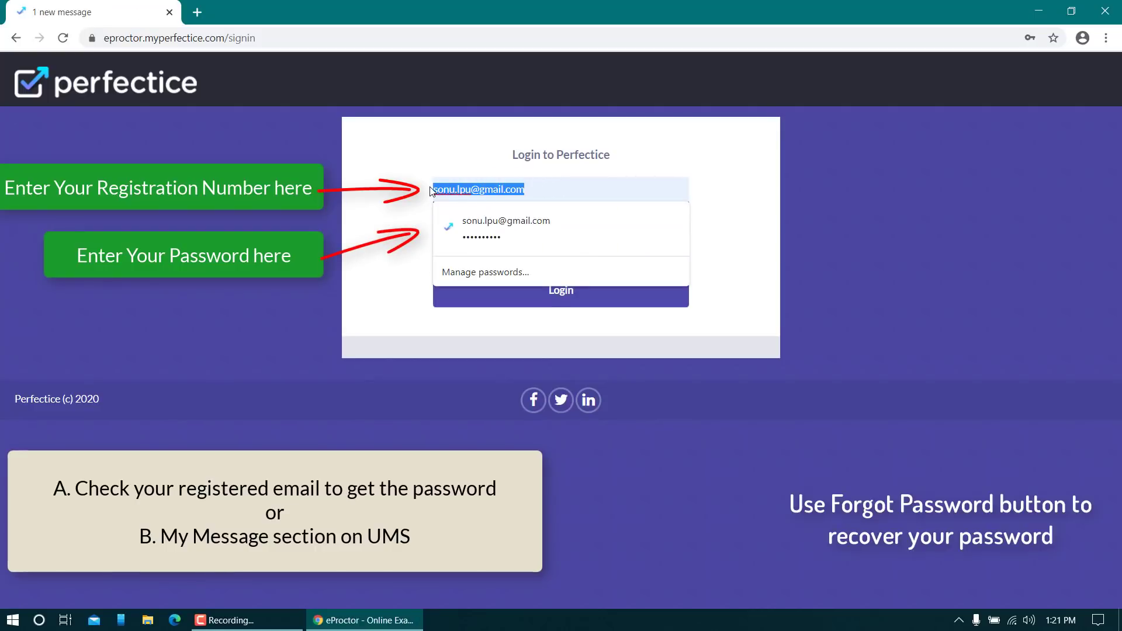
pyautogui.click(430, 192)
pyautogui.click(489, 228)
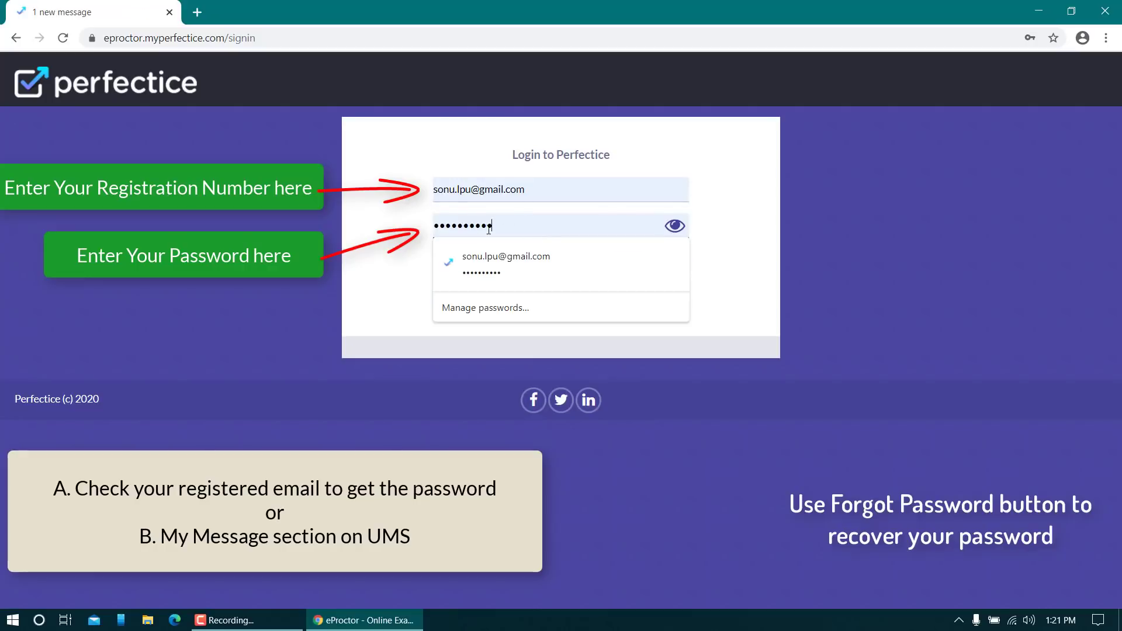
pyautogui.moveTo(489, 228); pyautogui.dragTo(434, 226)
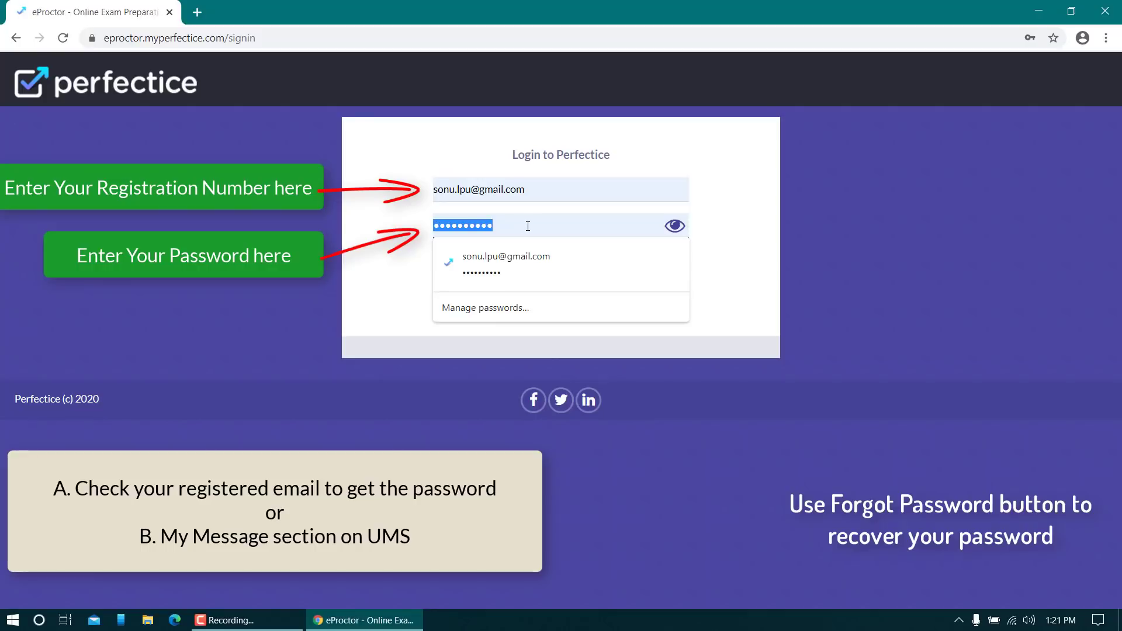
pyautogui.click(543, 194)
pyautogui.click(728, 205)
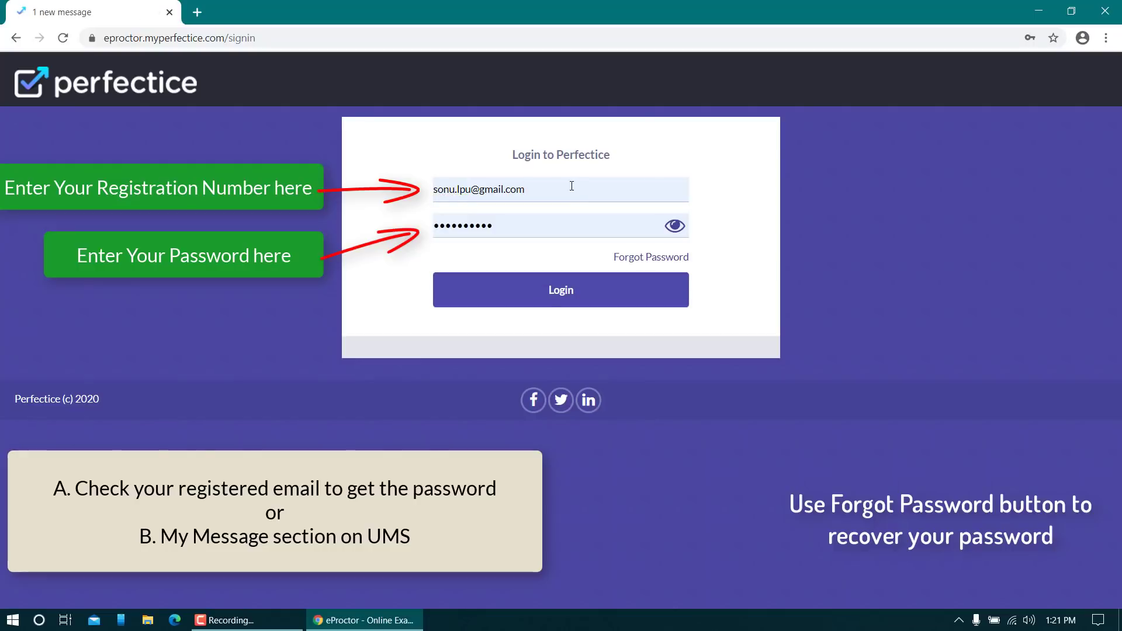
pyautogui.click(526, 192)
pyautogui.tripleClick(526, 192)
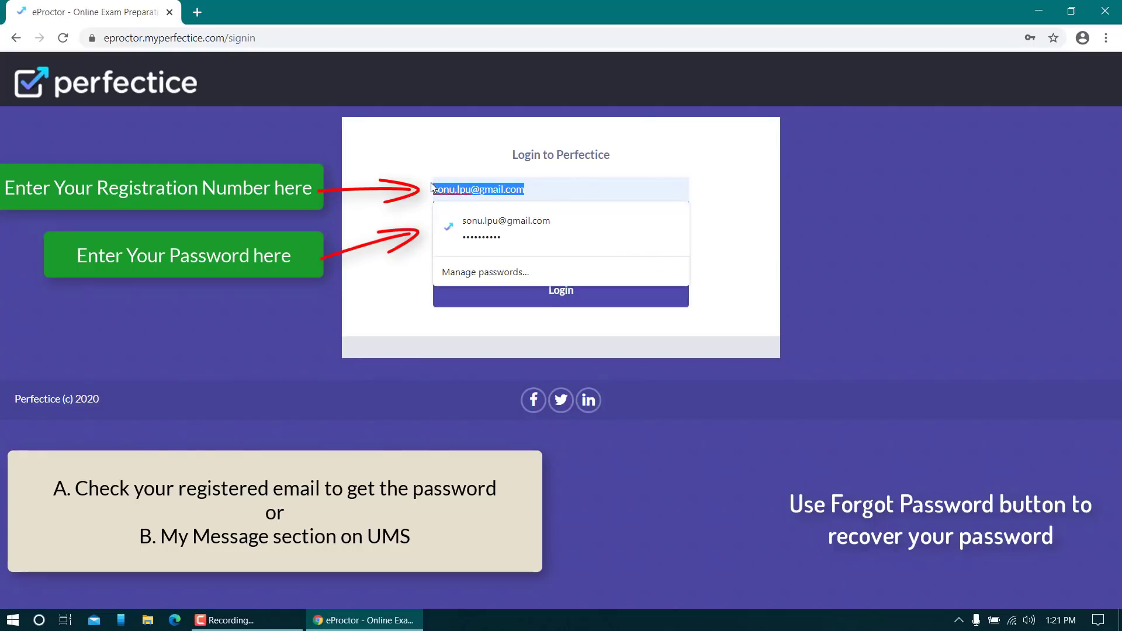
pyautogui.click(690, 232)
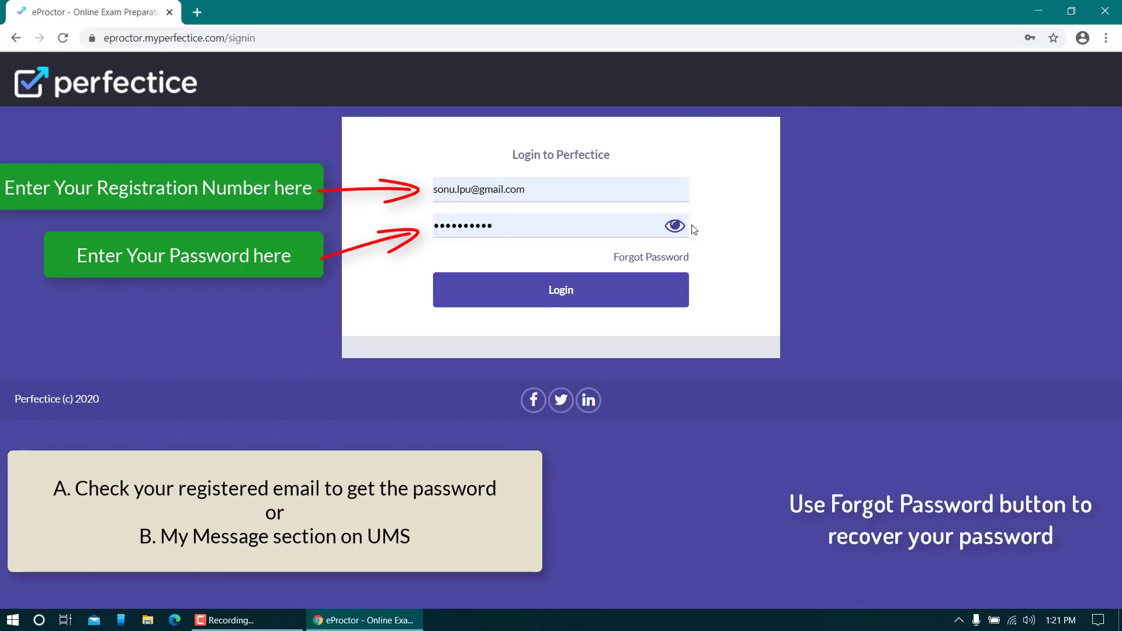
pyautogui.click(591, 225)
pyautogui.moveTo(591, 225); pyautogui.dragTo(425, 228)
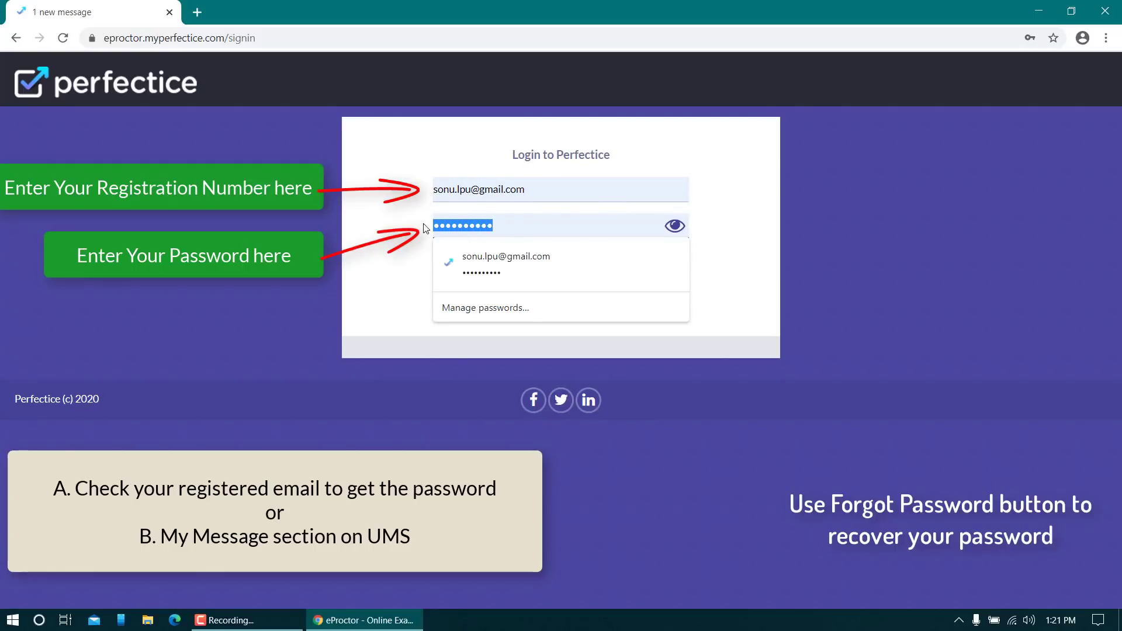
pyautogui.click(736, 296)
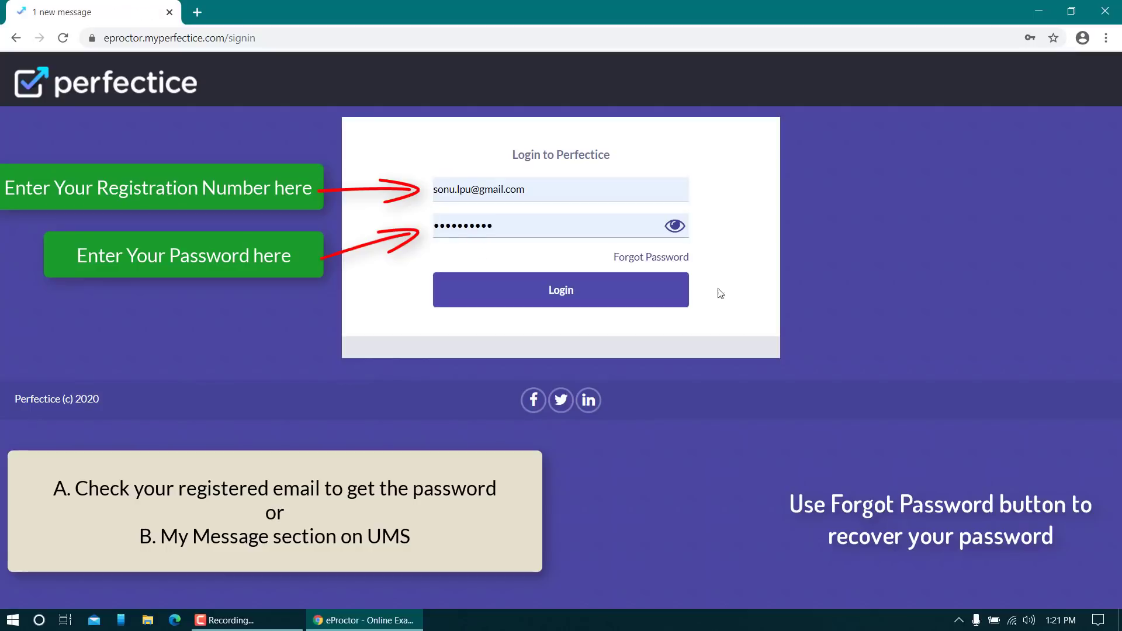
# Step: Log in with the prefilled credentials and open the Demo Practice Test from the tests list
pyautogui.click(599, 293)
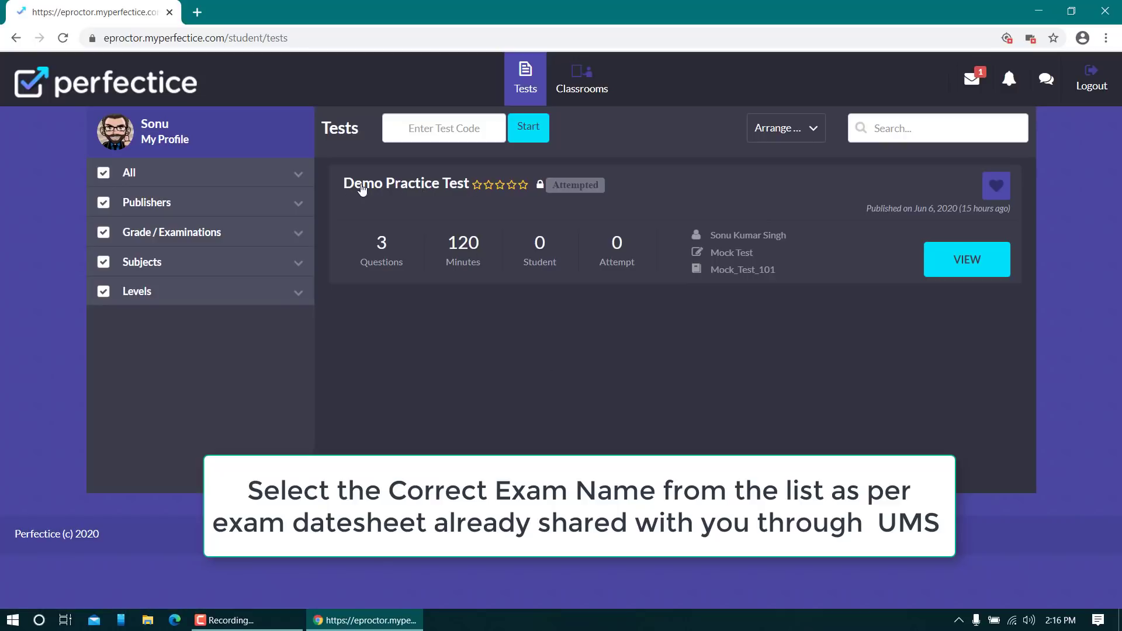
pyautogui.click(431, 184)
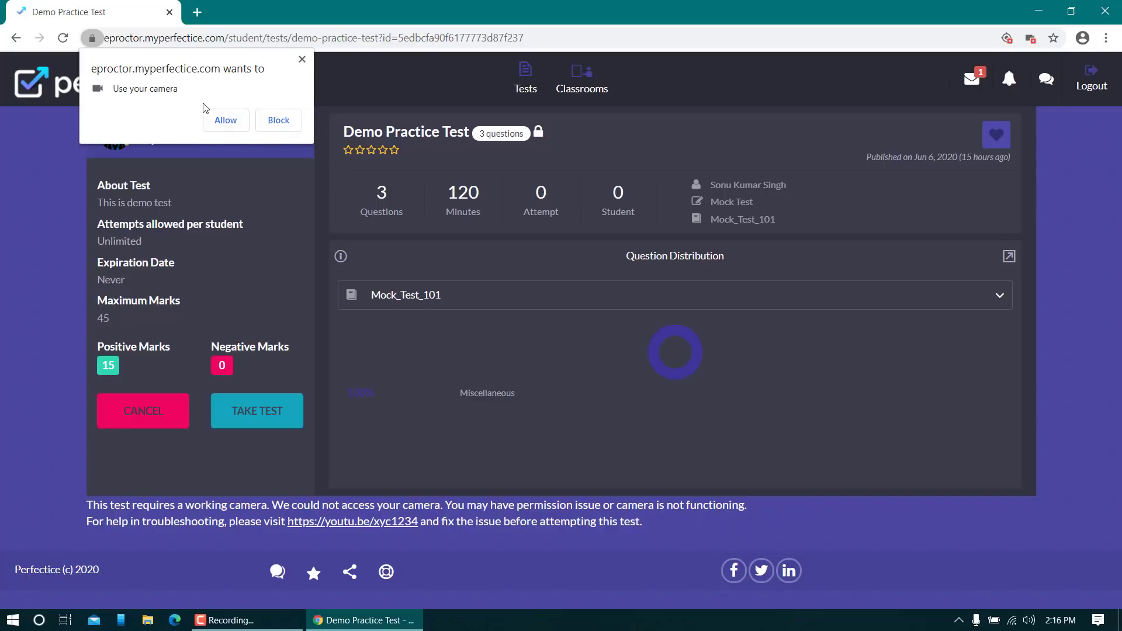
# Step: Allow the site to use the camera, and set its Location and Microphone permissions to Allow in the site settings
pyautogui.click(226, 120)
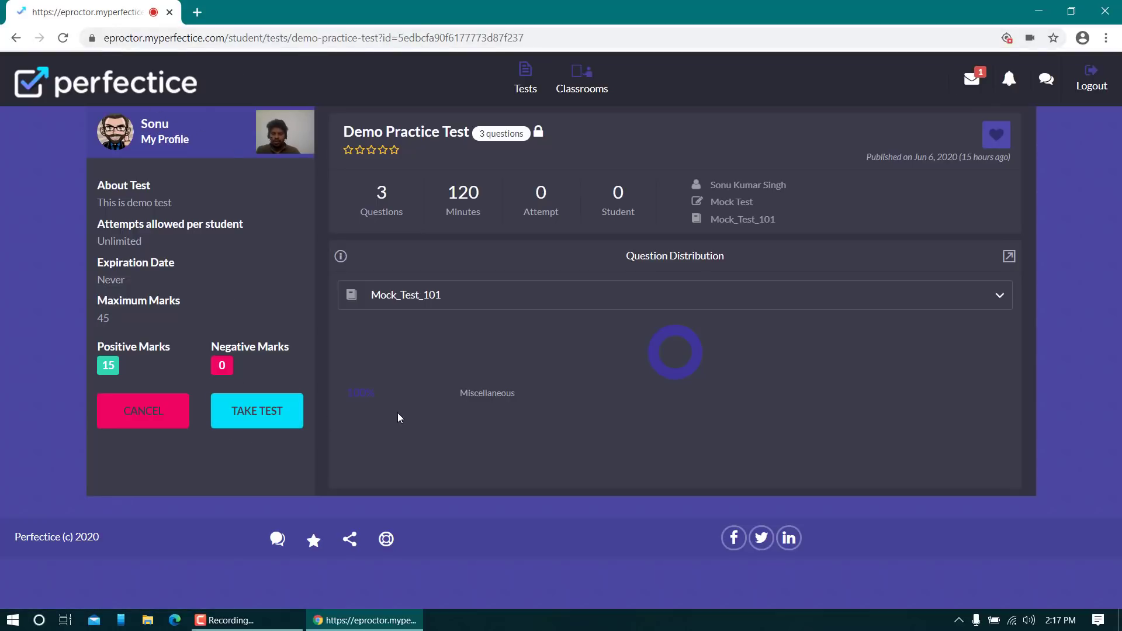
pyautogui.click(92, 39)
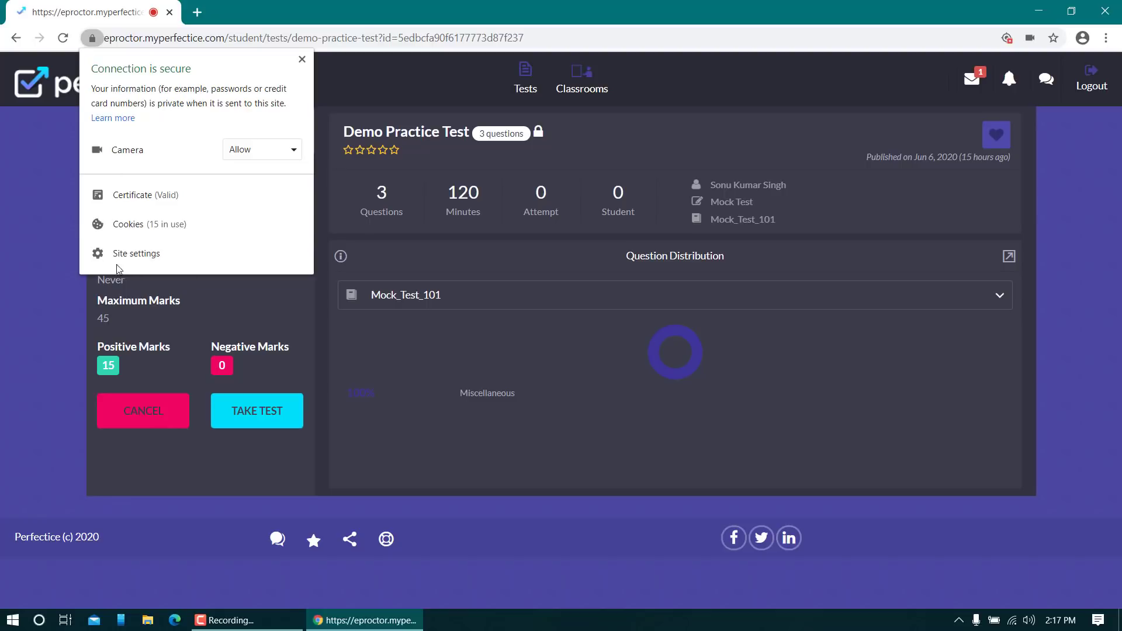
pyautogui.click(157, 258)
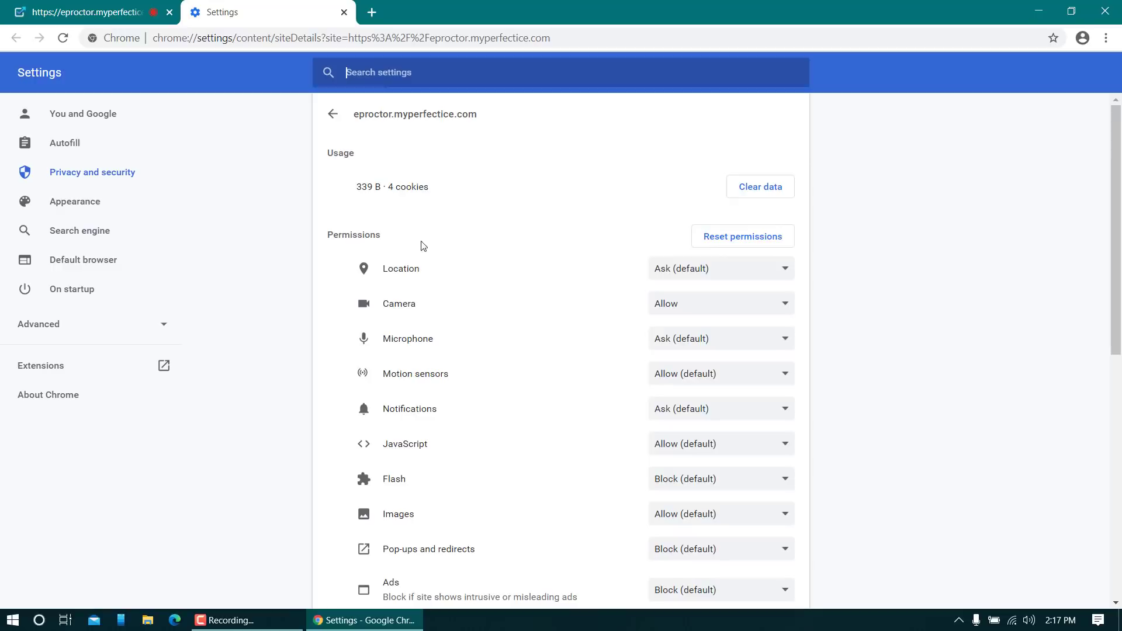
pyautogui.click(711, 273)
pyautogui.click(693, 297)
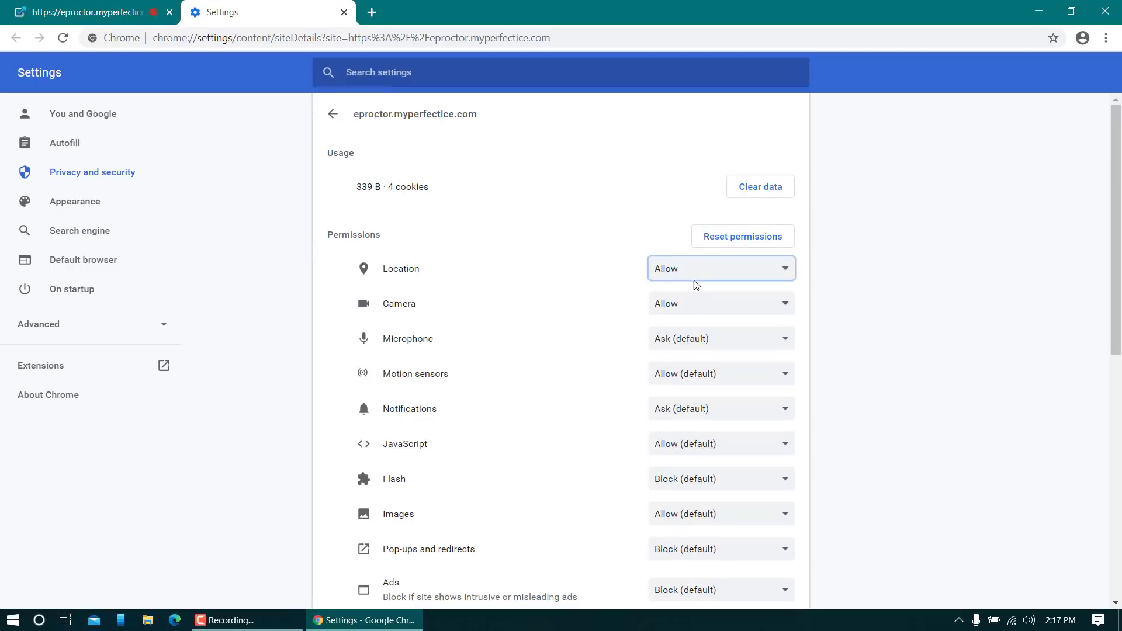
pyautogui.click(756, 341)
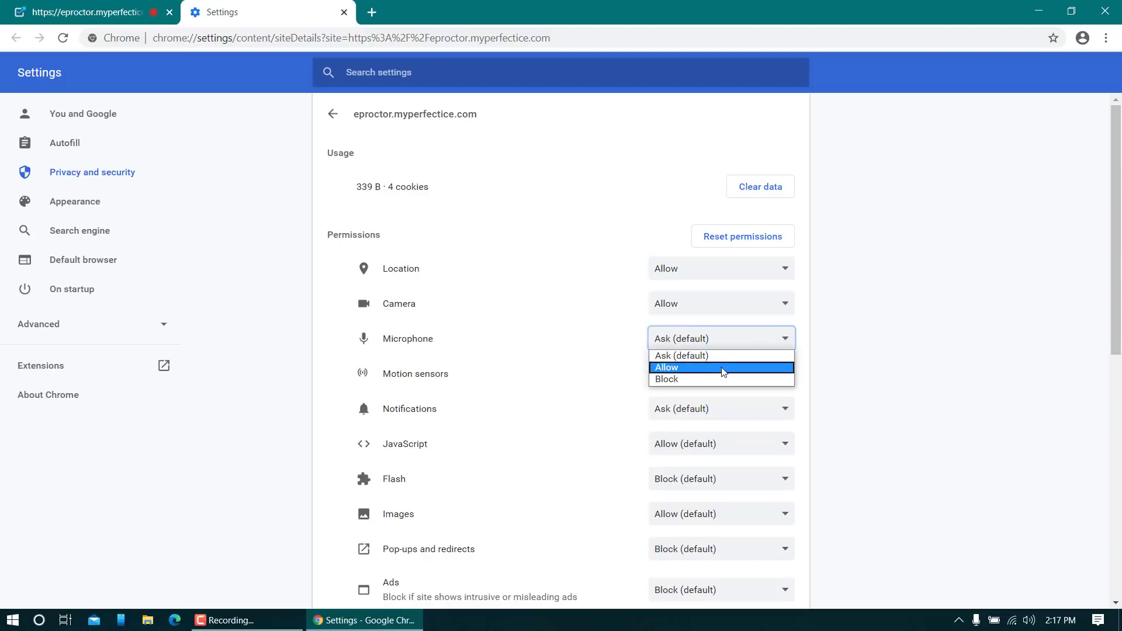
pyautogui.click(719, 374)
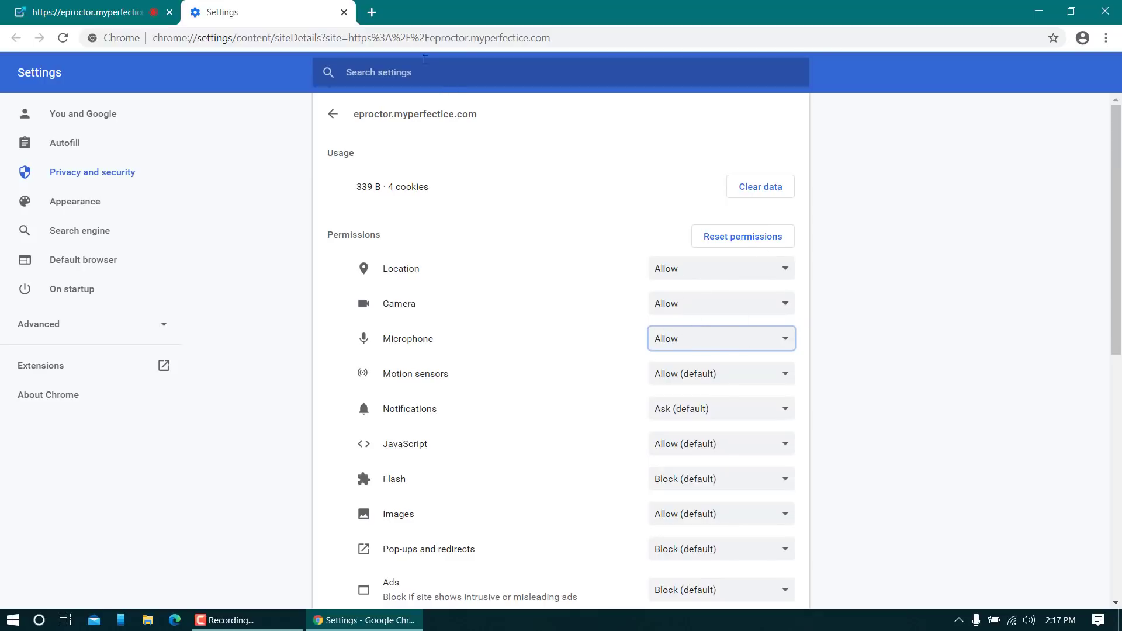
# Step: Close the settings, reload the test page to apply the permissions, and check the location, camera and microphone access
pyautogui.click(344, 13)
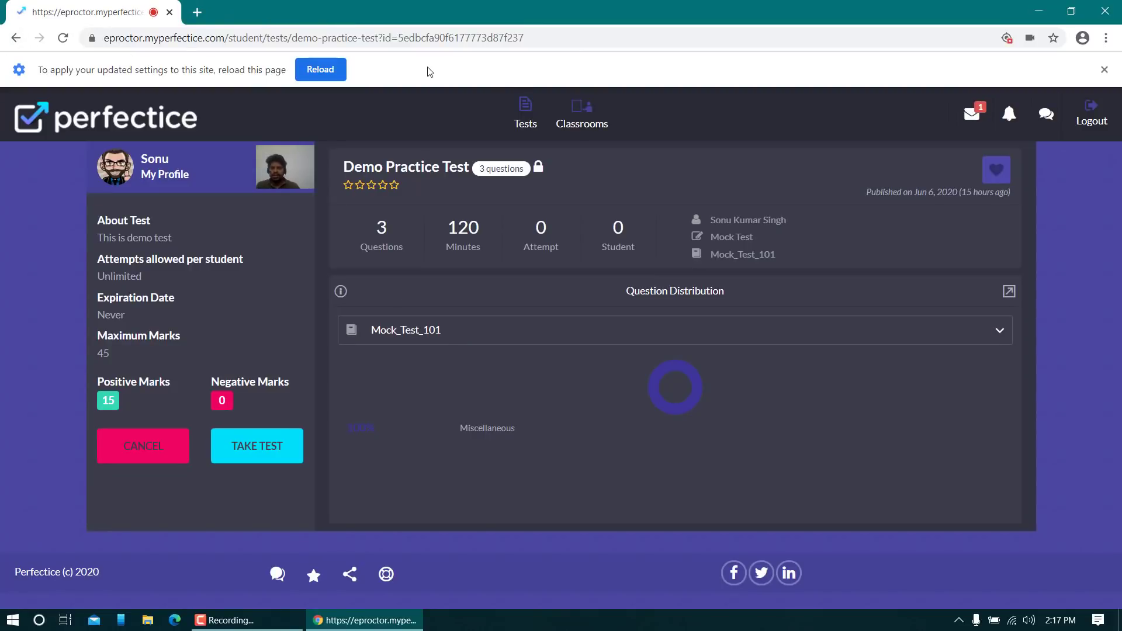
pyautogui.click(320, 70)
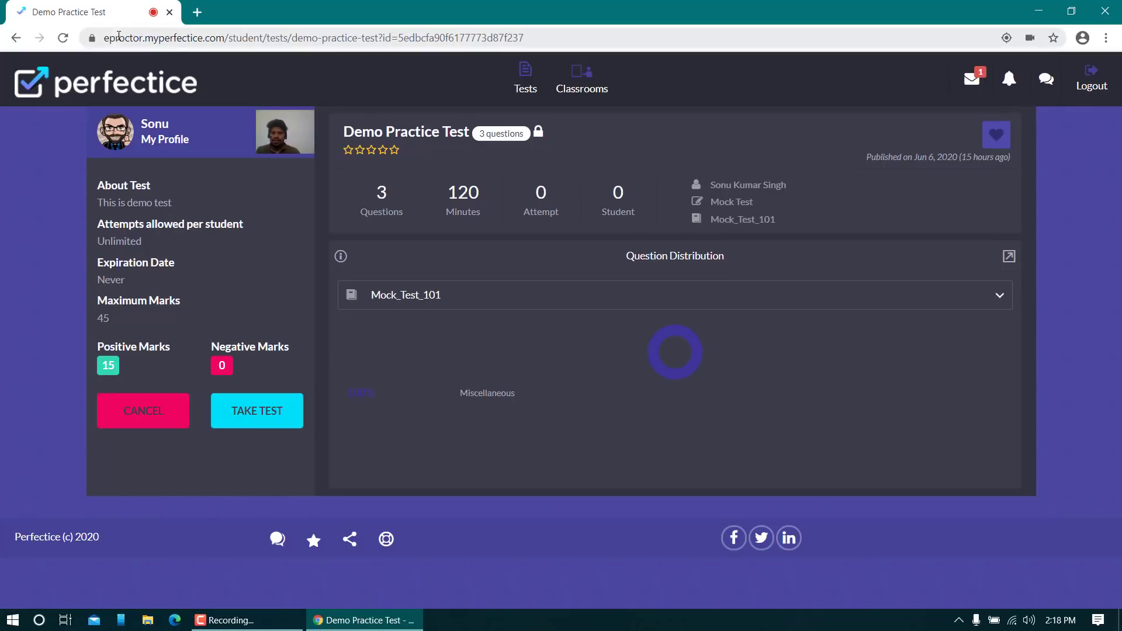
pyautogui.click(92, 39)
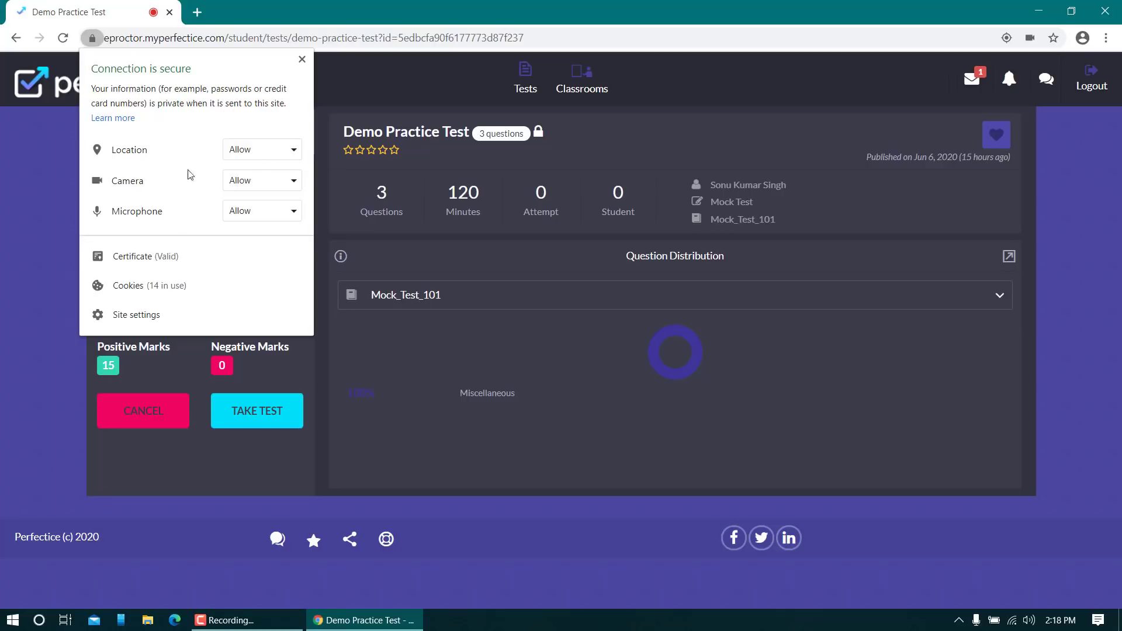
pyautogui.click(491, 330)
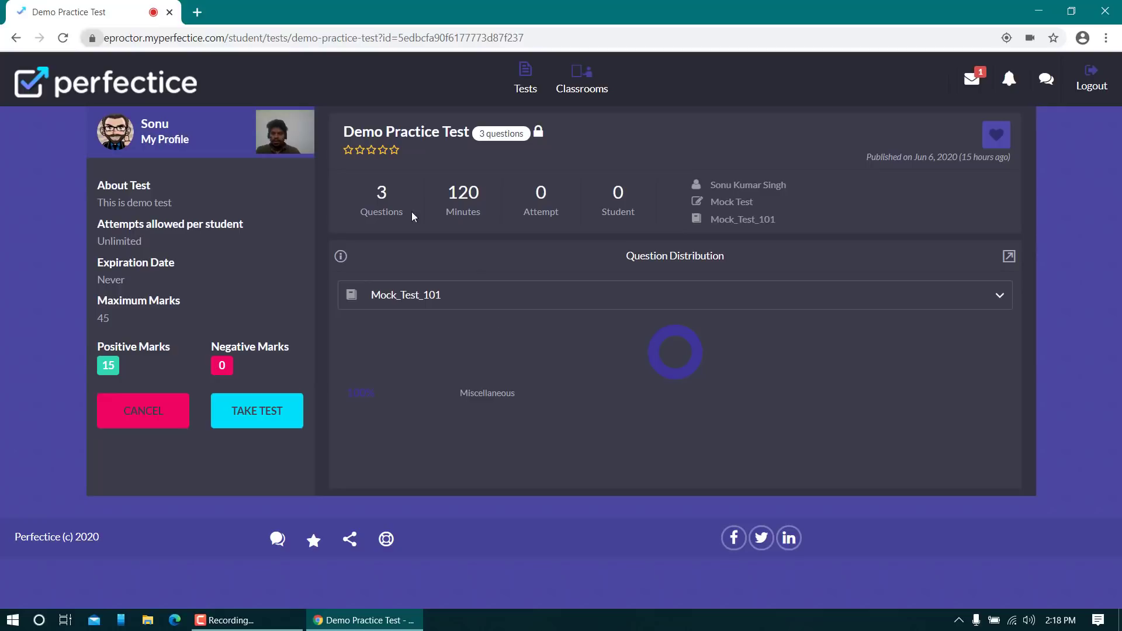
# Step: Proceed to take the Demo Practice Test and read the specific instructions by the examiner
pyautogui.click(259, 416)
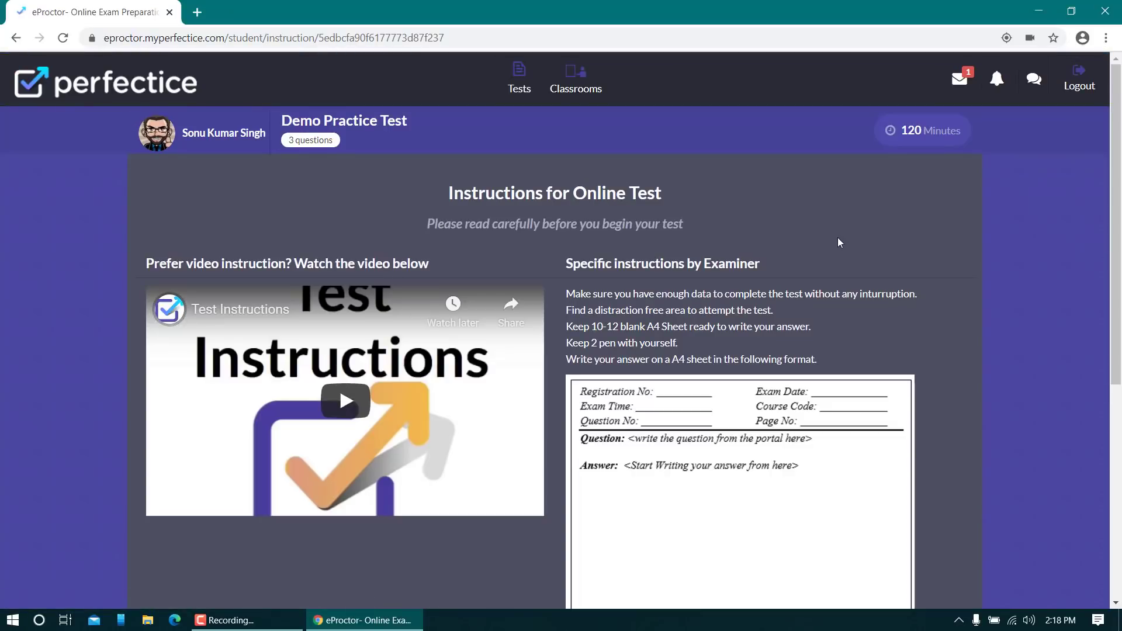
pyautogui.scroll(-4, 684, 165)
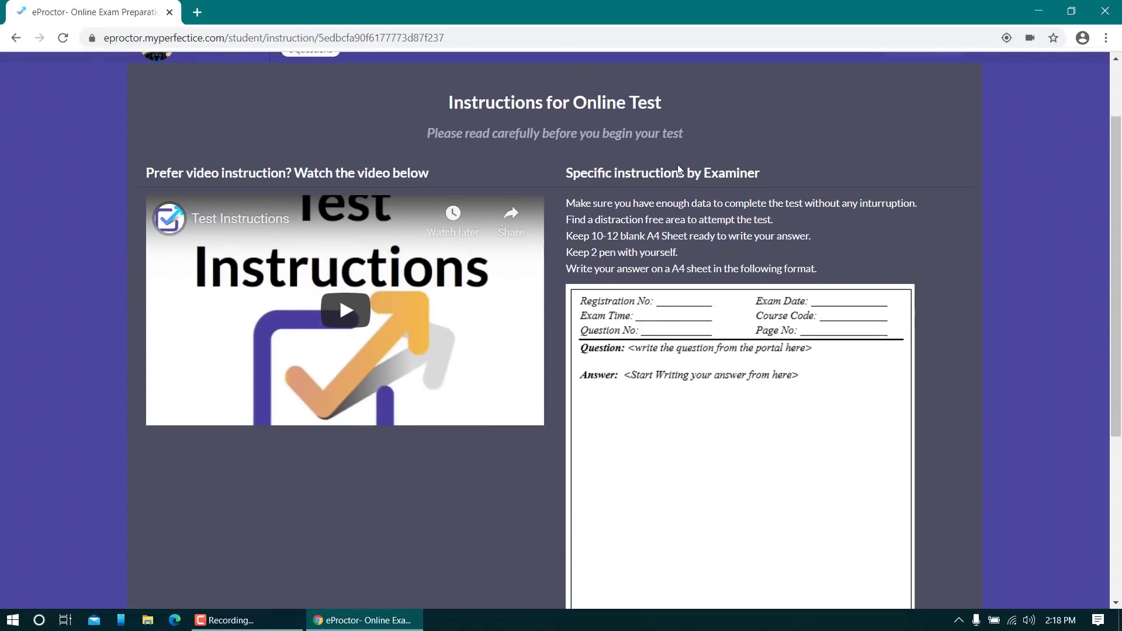
pyautogui.scroll(2, 675, 153)
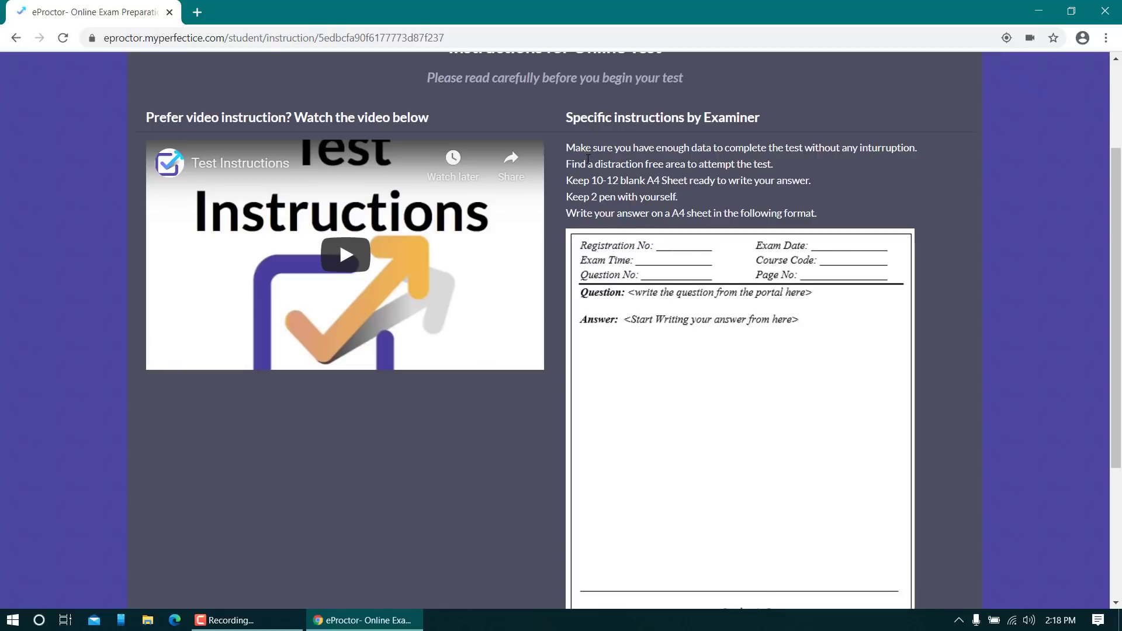
pyautogui.scroll(-3, 588, 158)
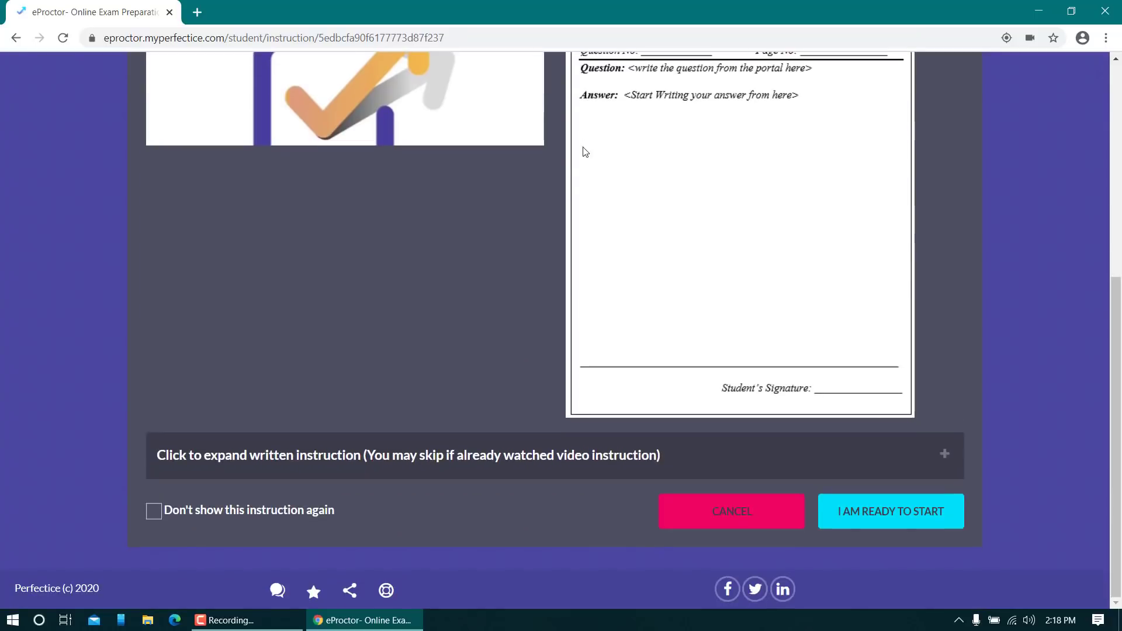
# Step: Expand the written instructions, review the navigation explanations, and collapse the section again
pyautogui.click(416, 460)
pyautogui.scroll(-5, 408, 428)
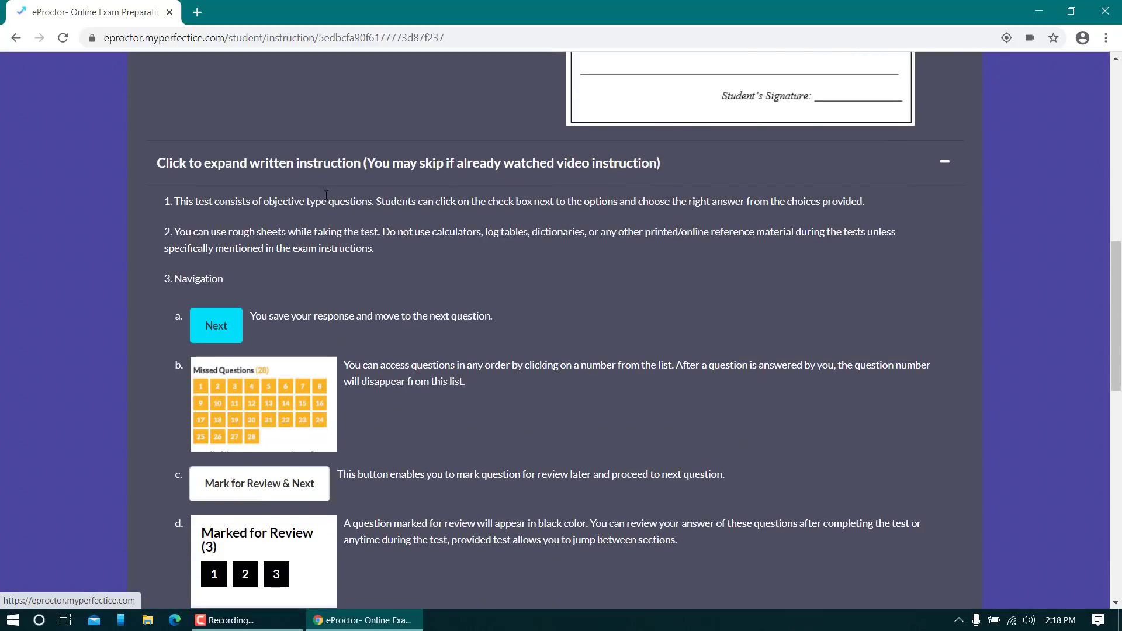
pyautogui.scroll(-10, 366, 208)
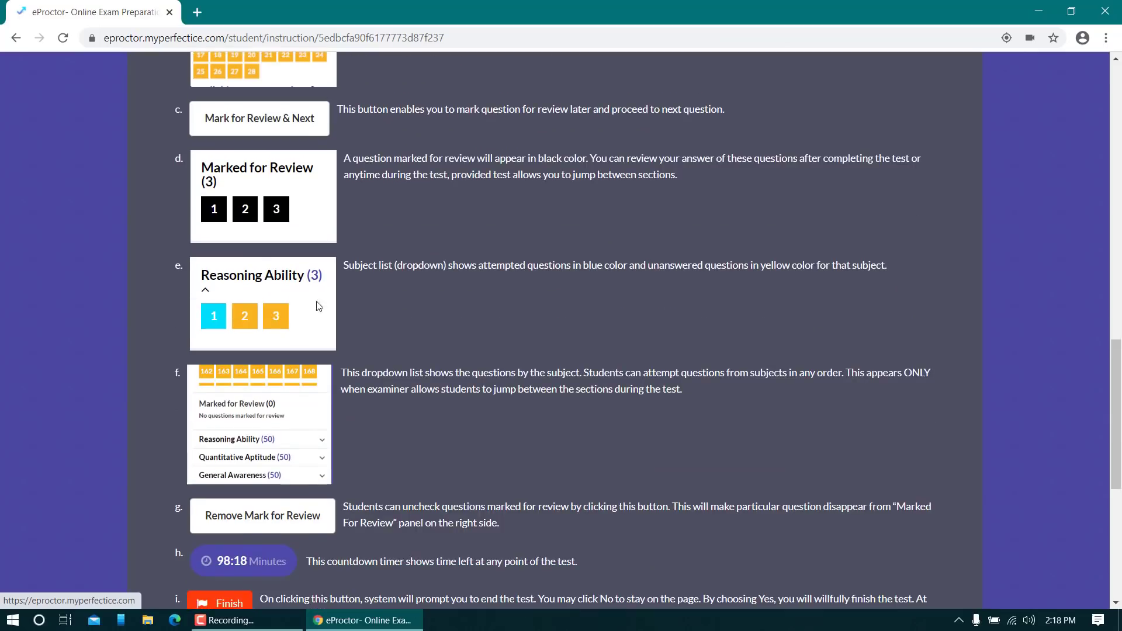
pyautogui.scroll(10, 388, 408)
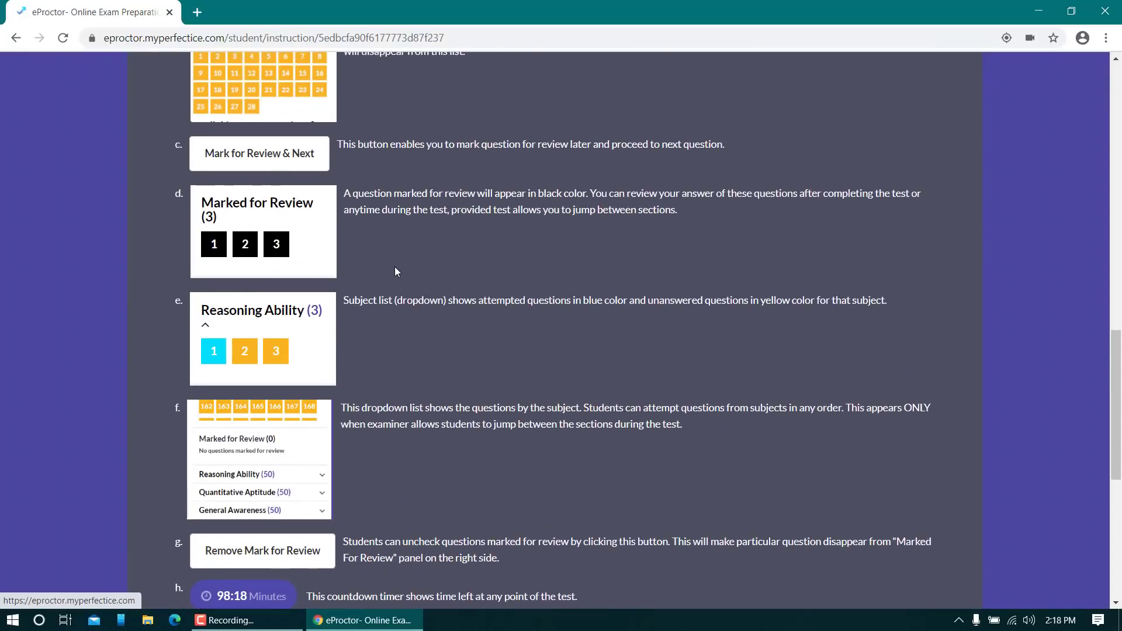
pyautogui.scroll(3, 374, 220)
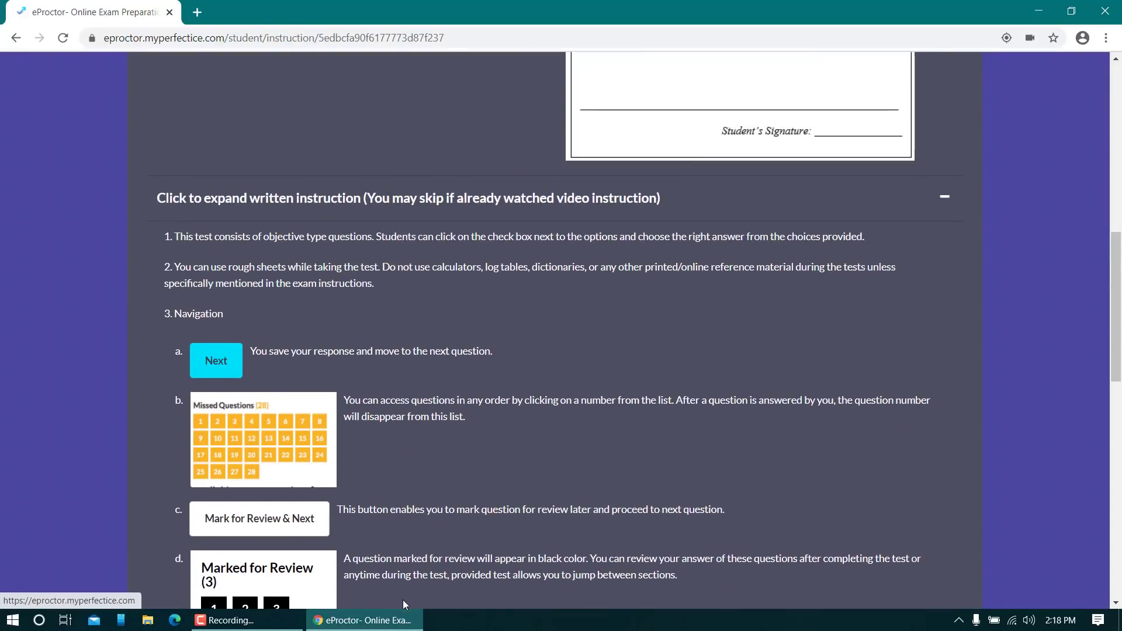
pyautogui.click(395, 204)
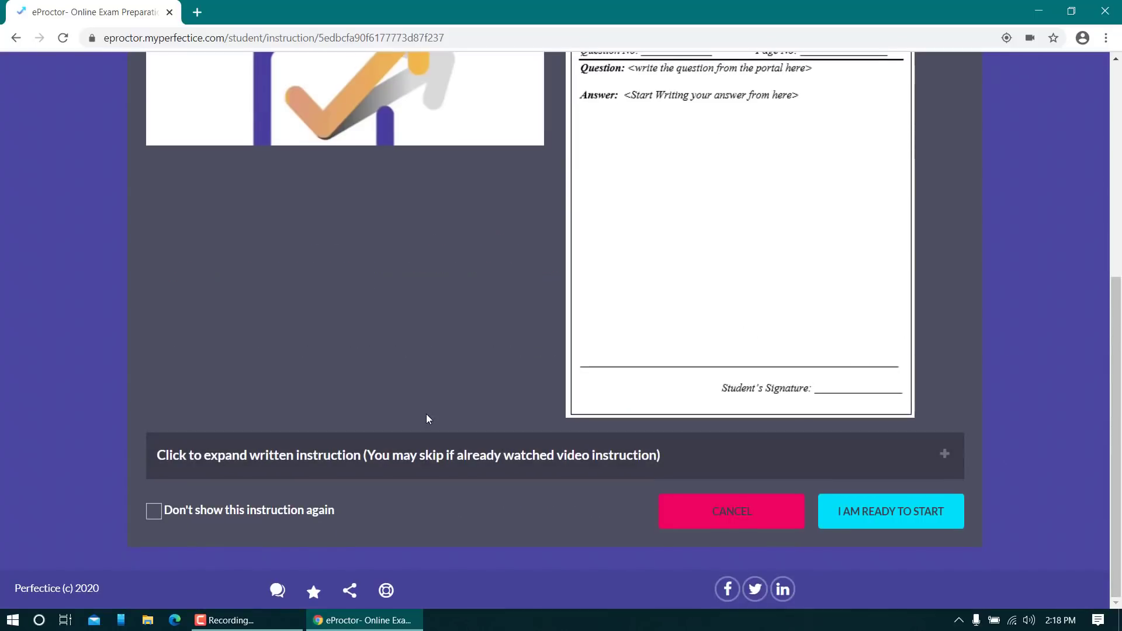
# Step: Review the examiner's specific instructions and the A4 answer sheet format, and confirm being ready to start the test
pyautogui.scroll(3, 426, 413)
pyautogui.scroll(3, 842, 346)
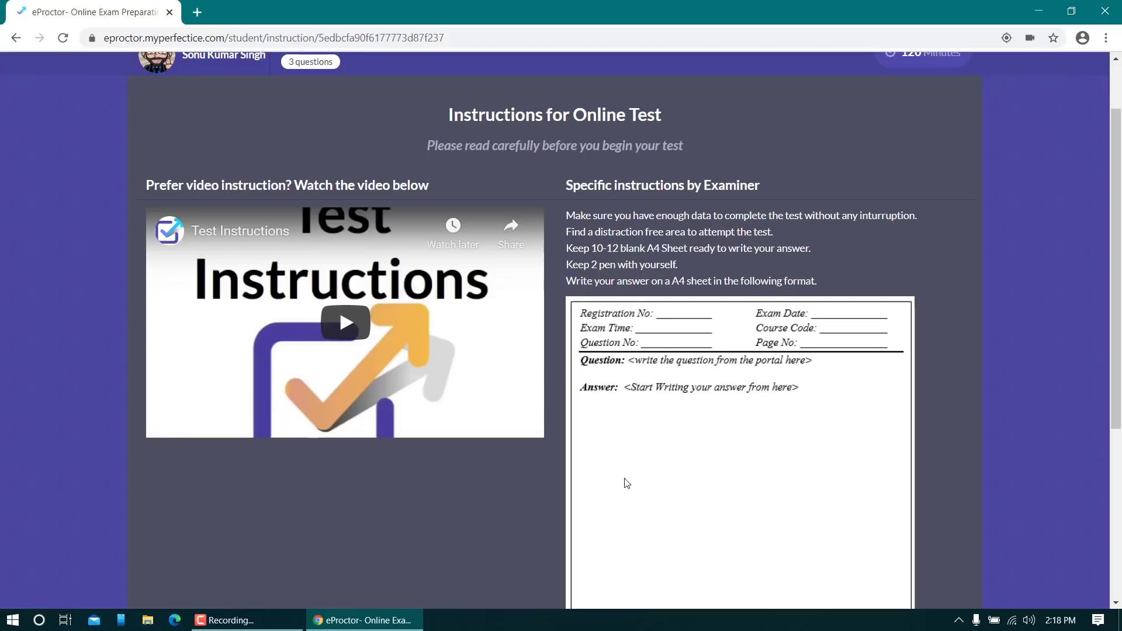
pyautogui.scroll(-5, 633, 462)
pyautogui.scroll(4, 673, 368)
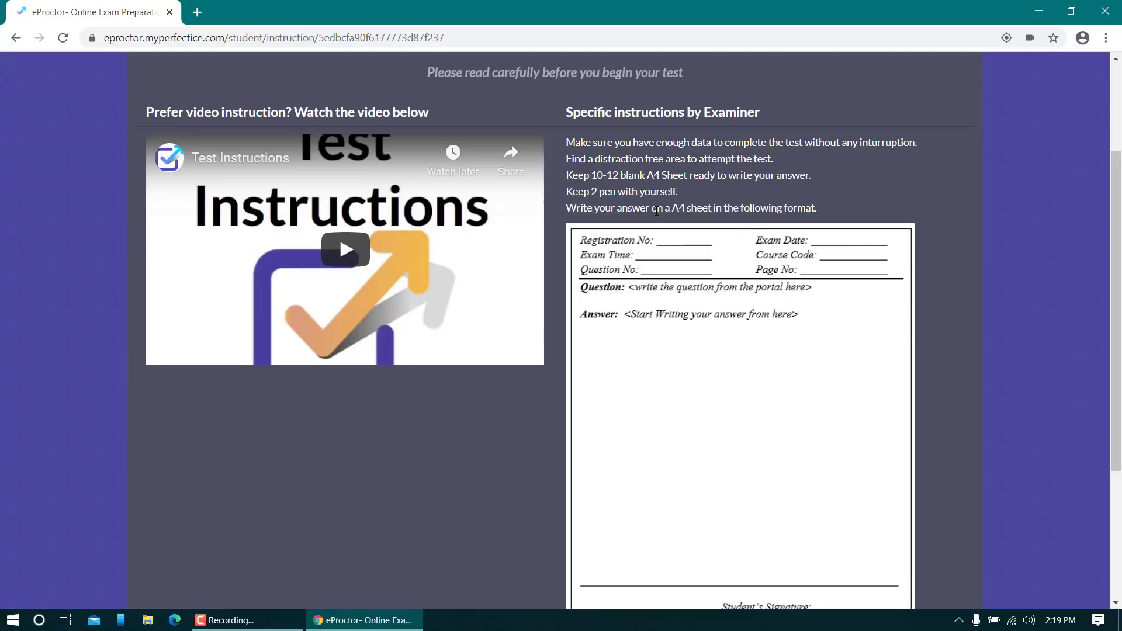
pyautogui.scroll(-1, 802, 246)
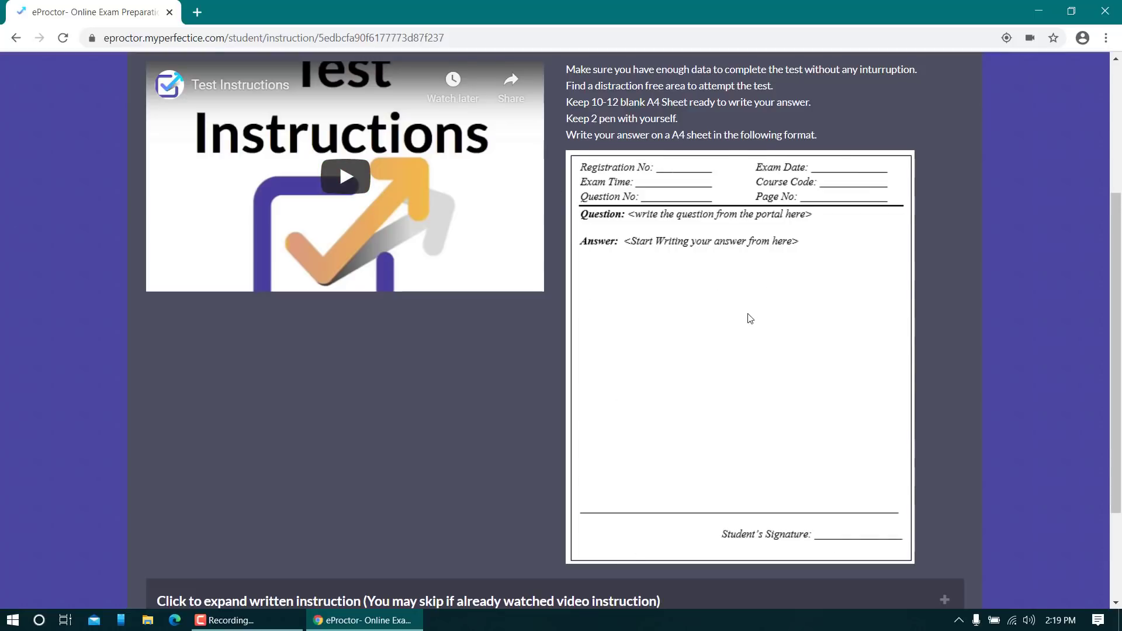
pyautogui.scroll(-3, 791, 412)
pyautogui.scroll(5, 841, 331)
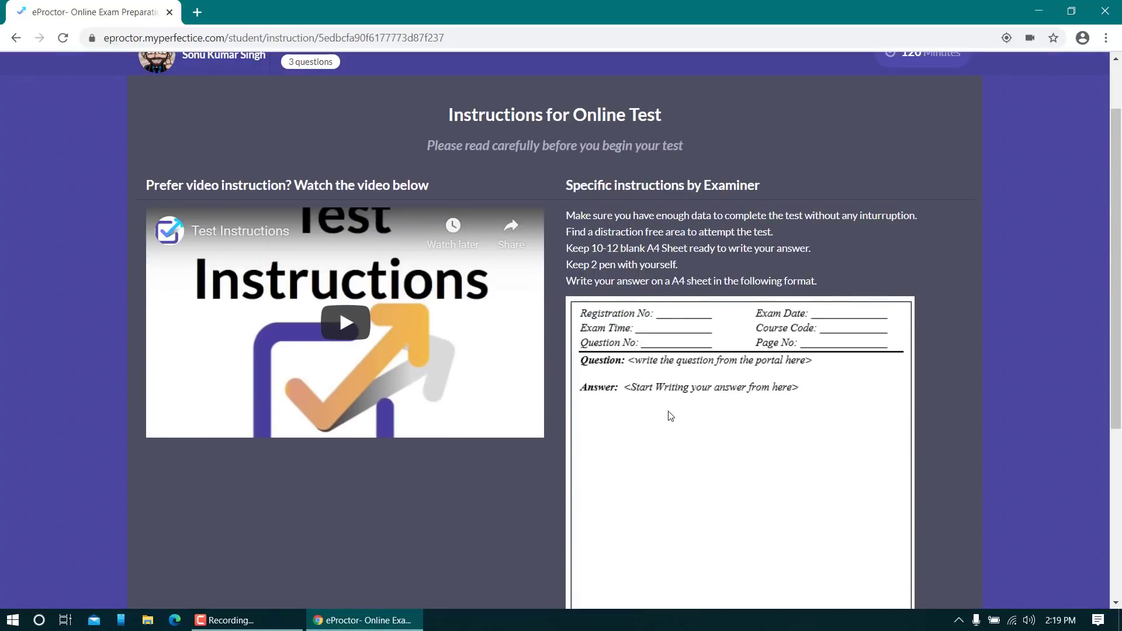
pyautogui.scroll(-5, 669, 415)
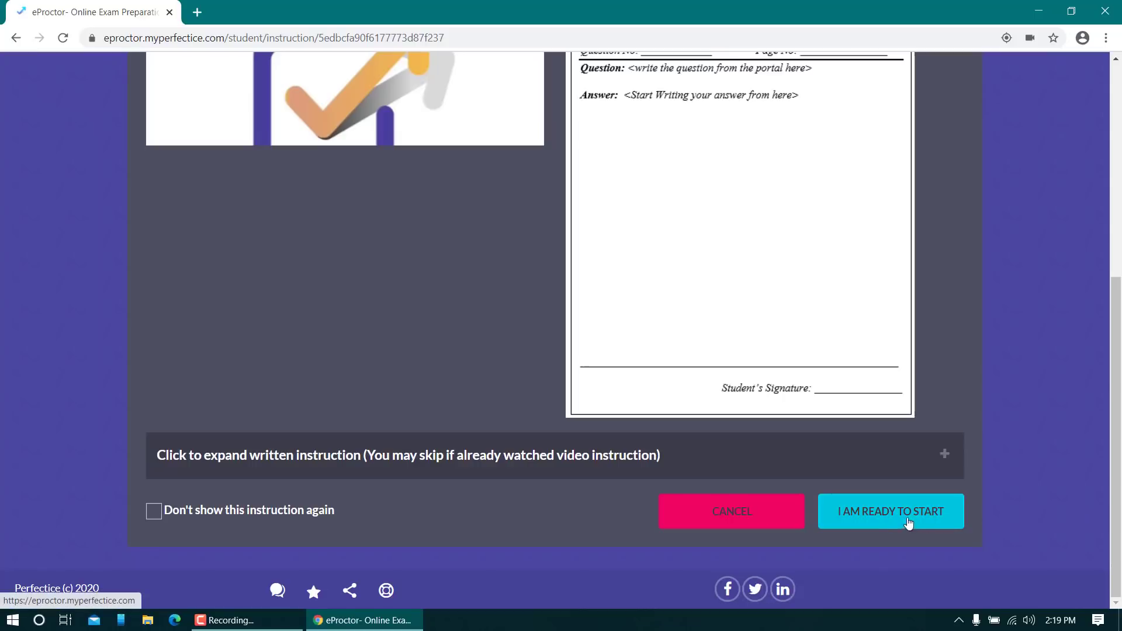
pyautogui.click(878, 519)
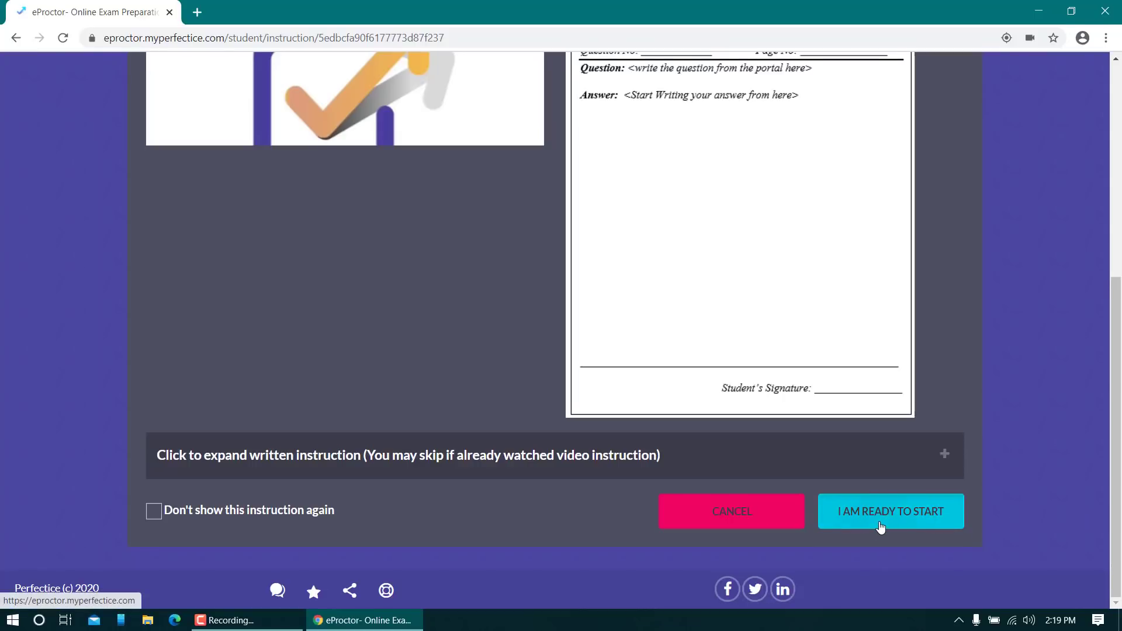
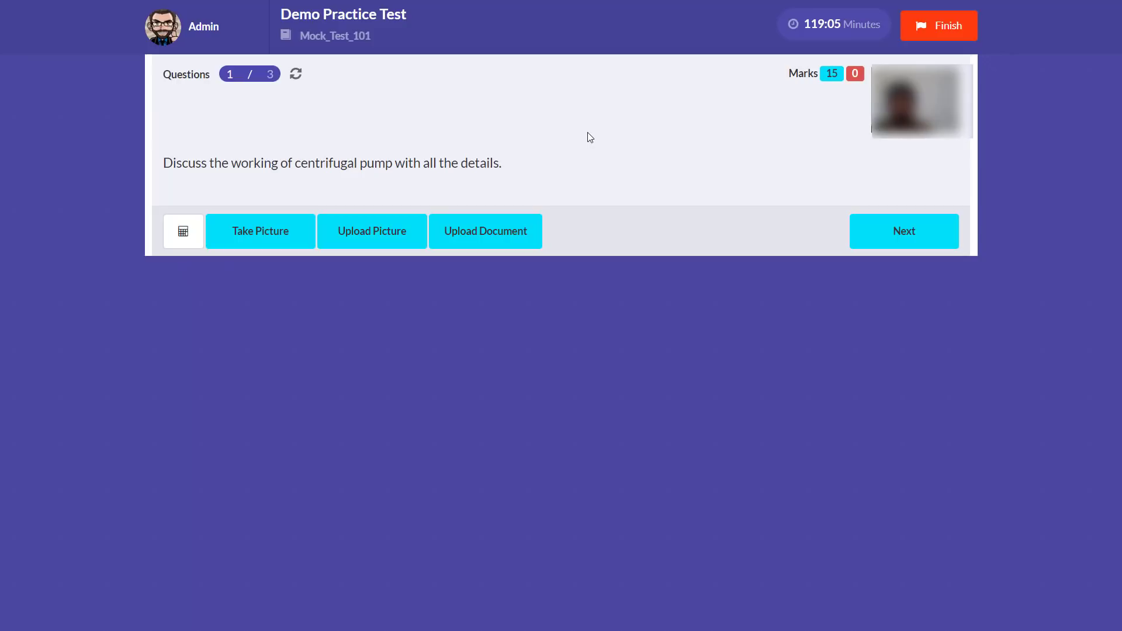
# Step: Open the scientific calculator provided with question 1 and close it again
pyautogui.click(182, 237)
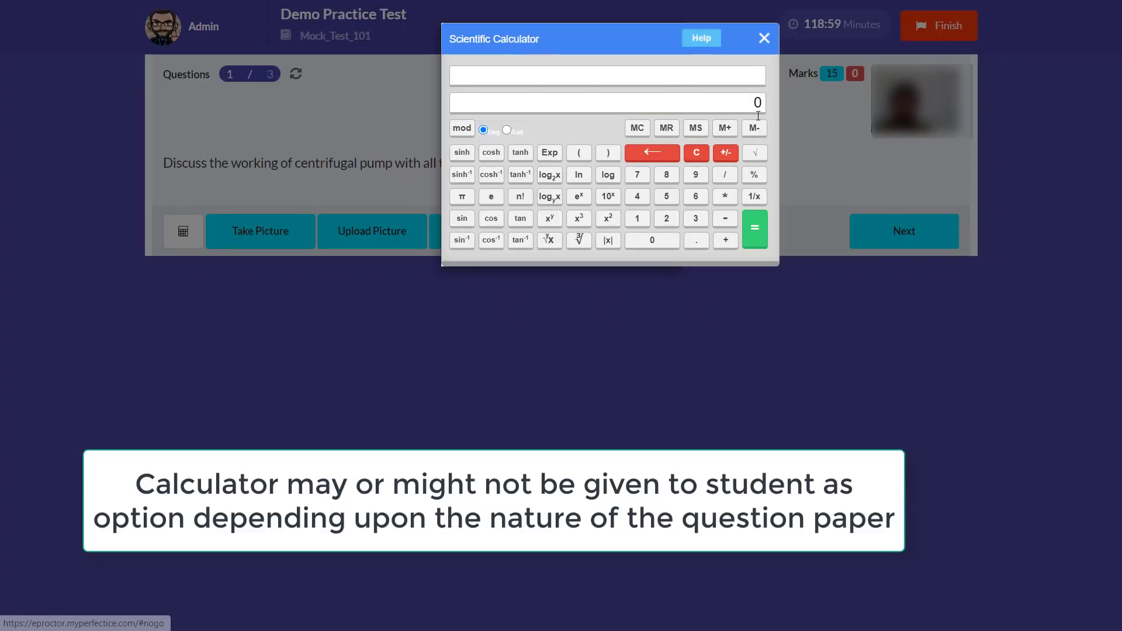
pyautogui.click(764, 39)
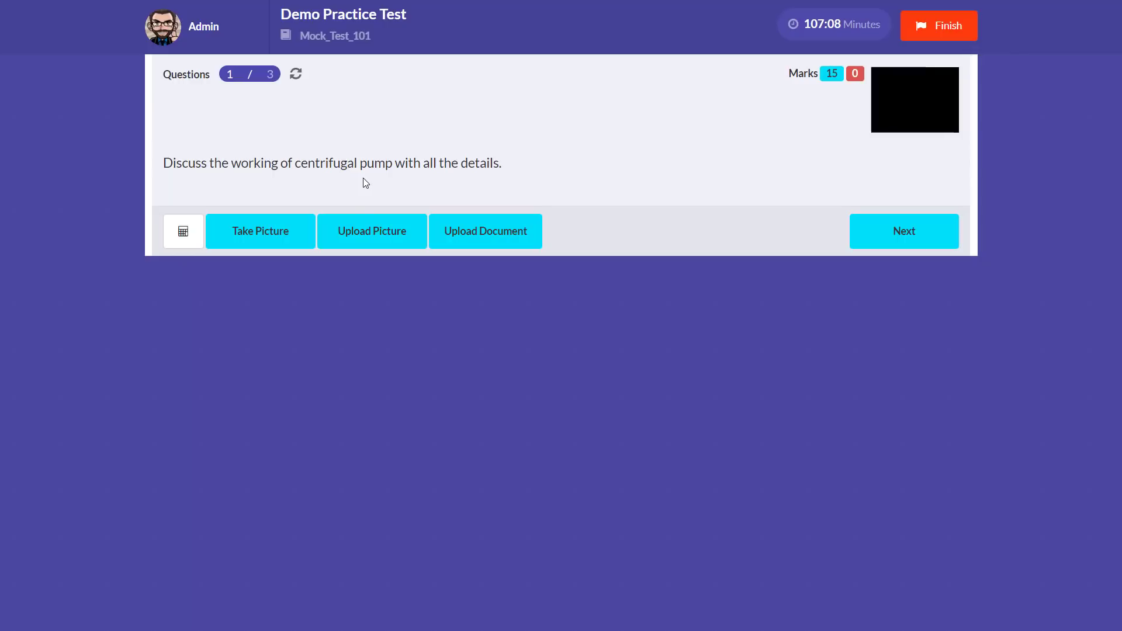
# Step: Upload the picture Question 01 Page 01.jpg from the Pictures folder as the answer to question 1
pyautogui.click(390, 245)
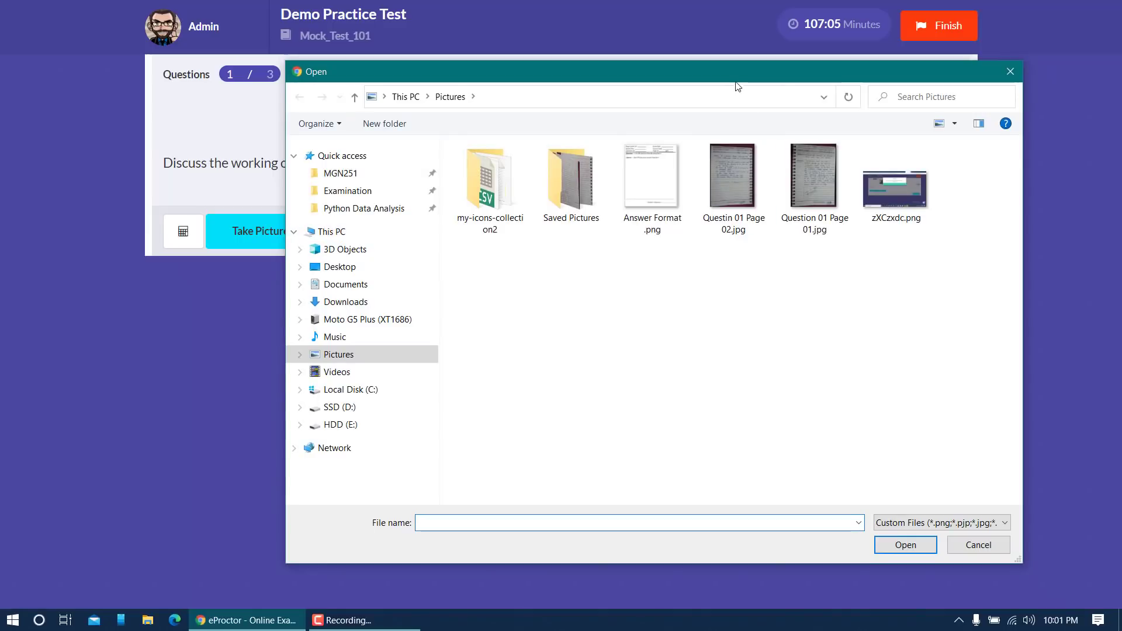
pyautogui.moveTo(719, 72); pyautogui.dragTo(690, 31)
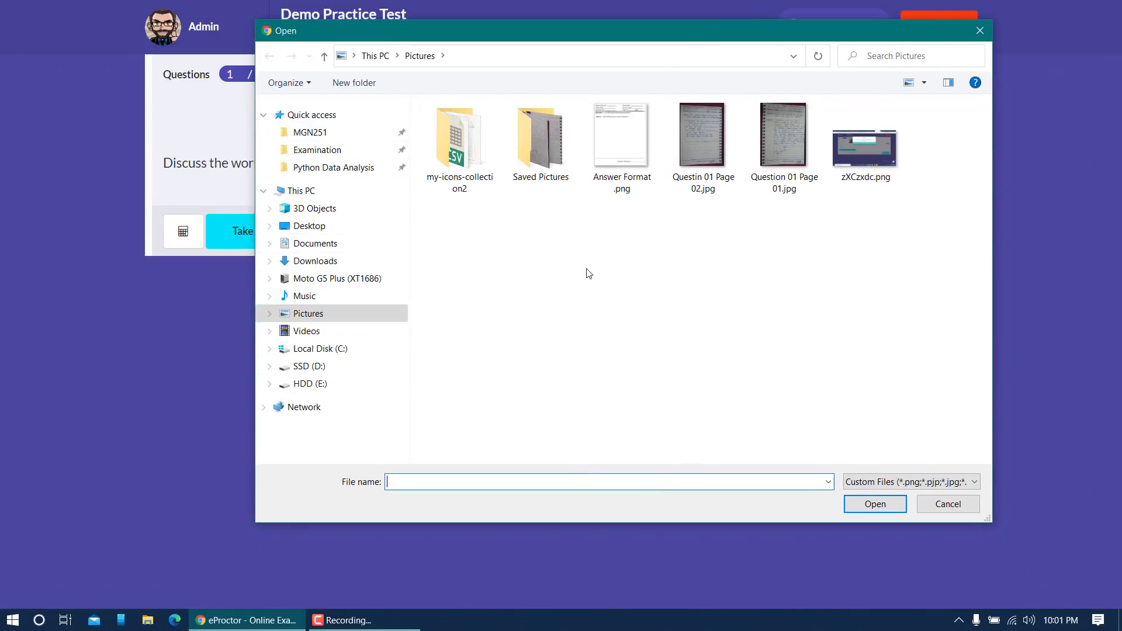
pyautogui.click(319, 261)
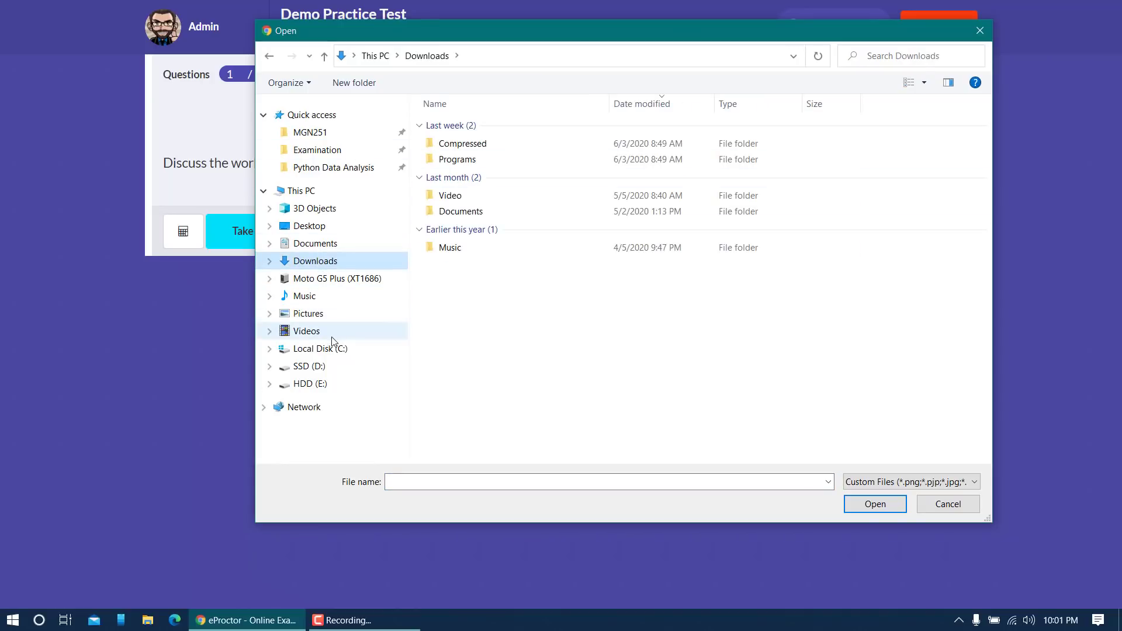
pyautogui.click(310, 315)
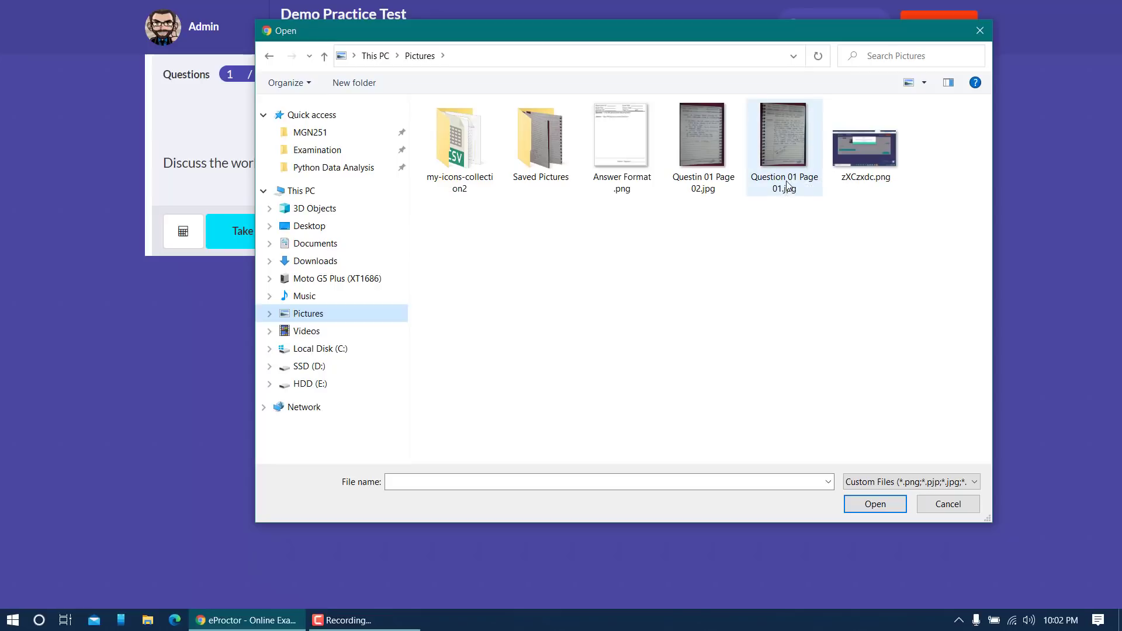
pyautogui.click(786, 147)
pyautogui.click(888, 505)
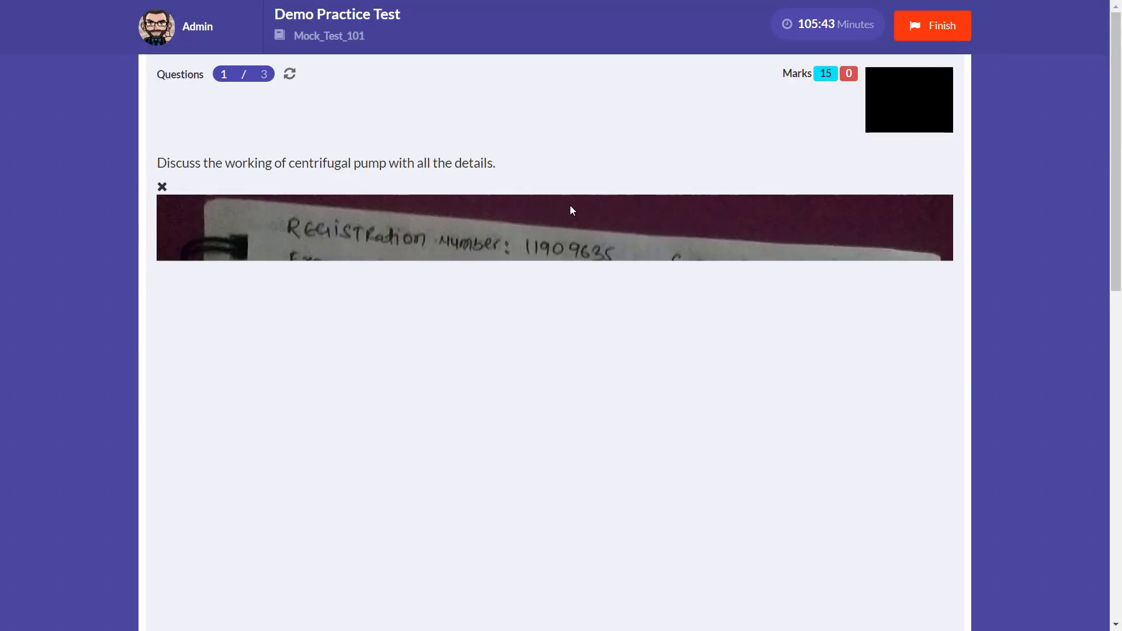
# Step: Check the first uploaded answer page and upload Questin 01 Page 02.jpg as the second picture for question 1
pyautogui.scroll(-1, 570, 206)
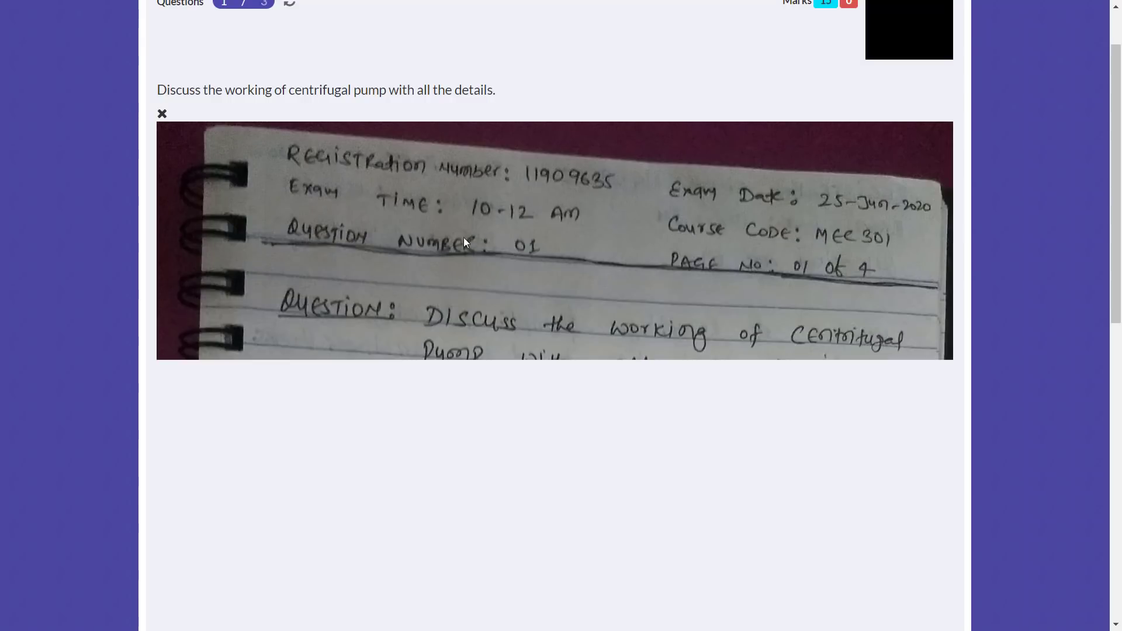
pyautogui.scroll(2, 501, 243)
pyautogui.scroll(-8, 502, 243)
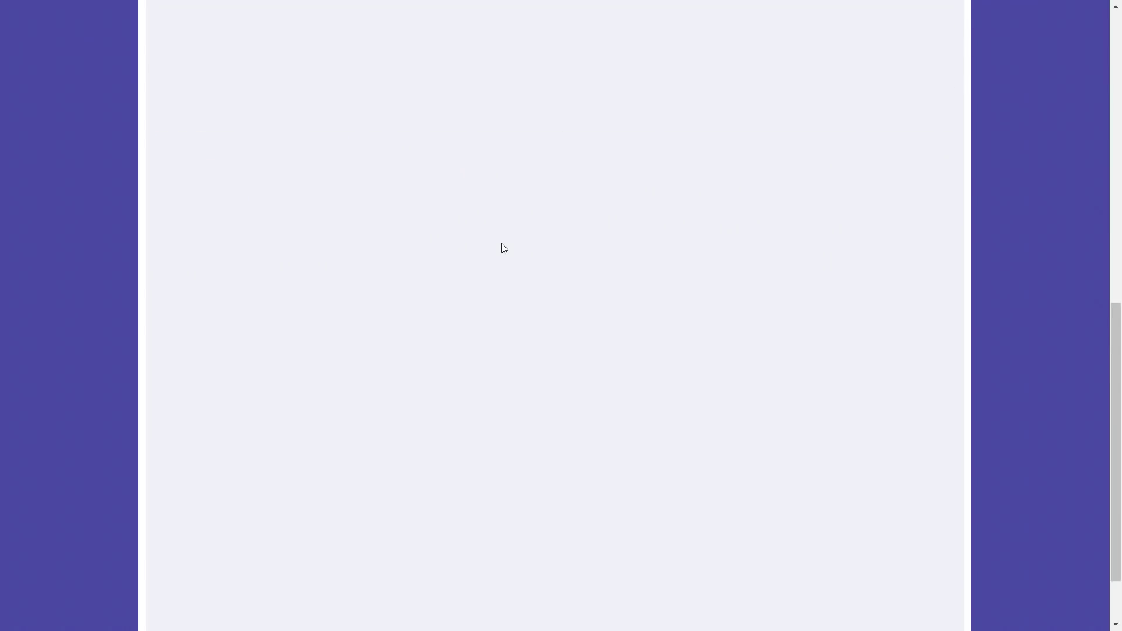
pyautogui.scroll(-2, 502, 243)
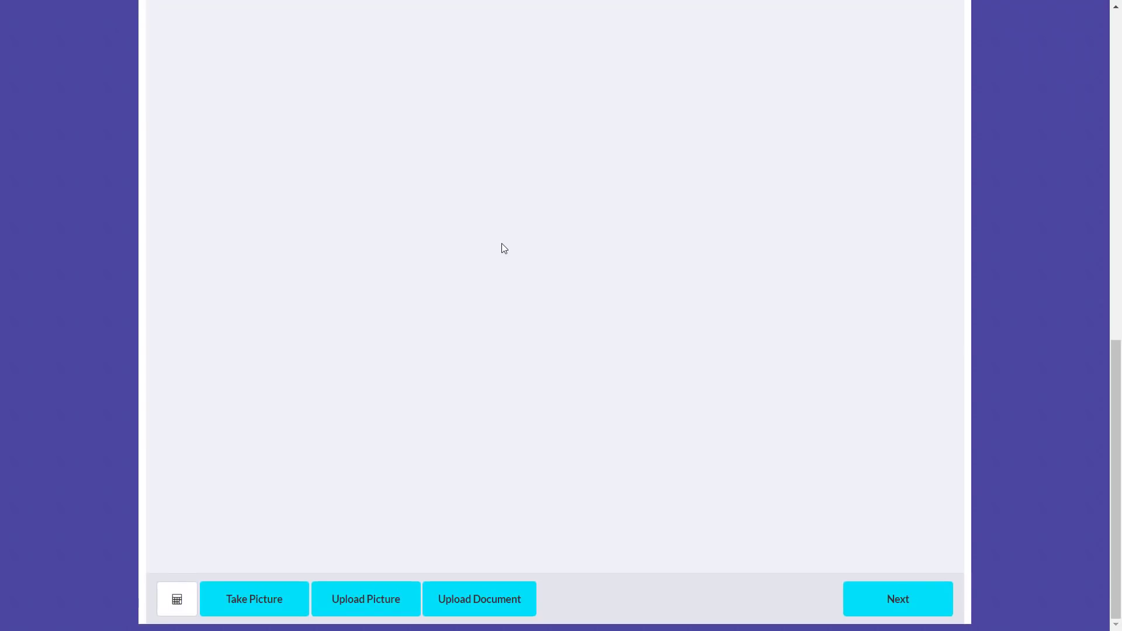
pyautogui.click(366, 604)
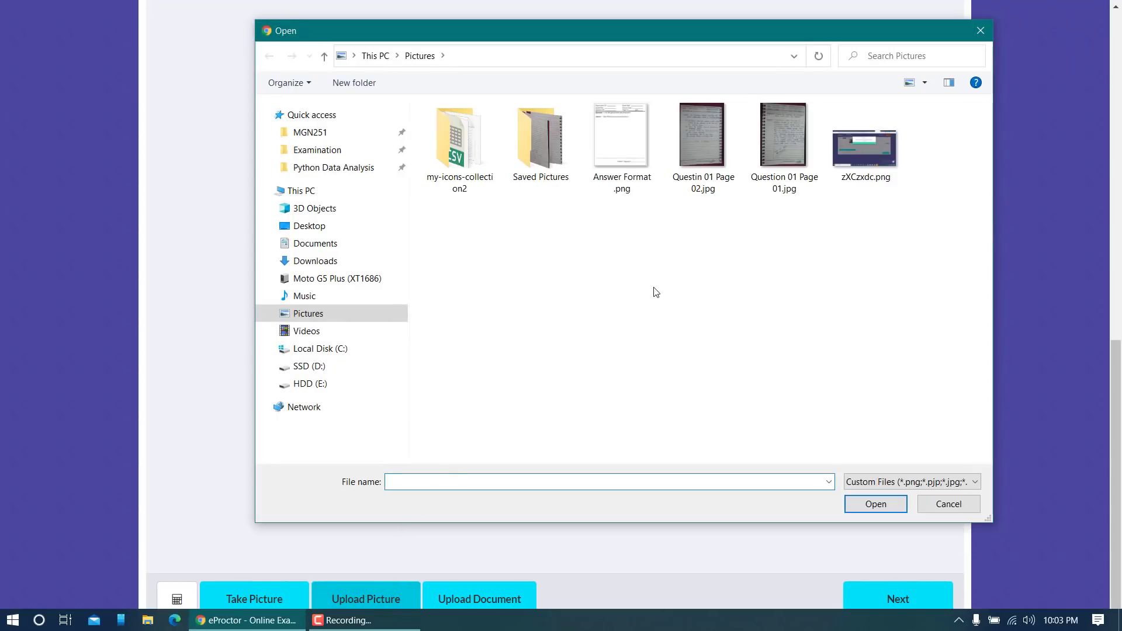
pyautogui.click(709, 141)
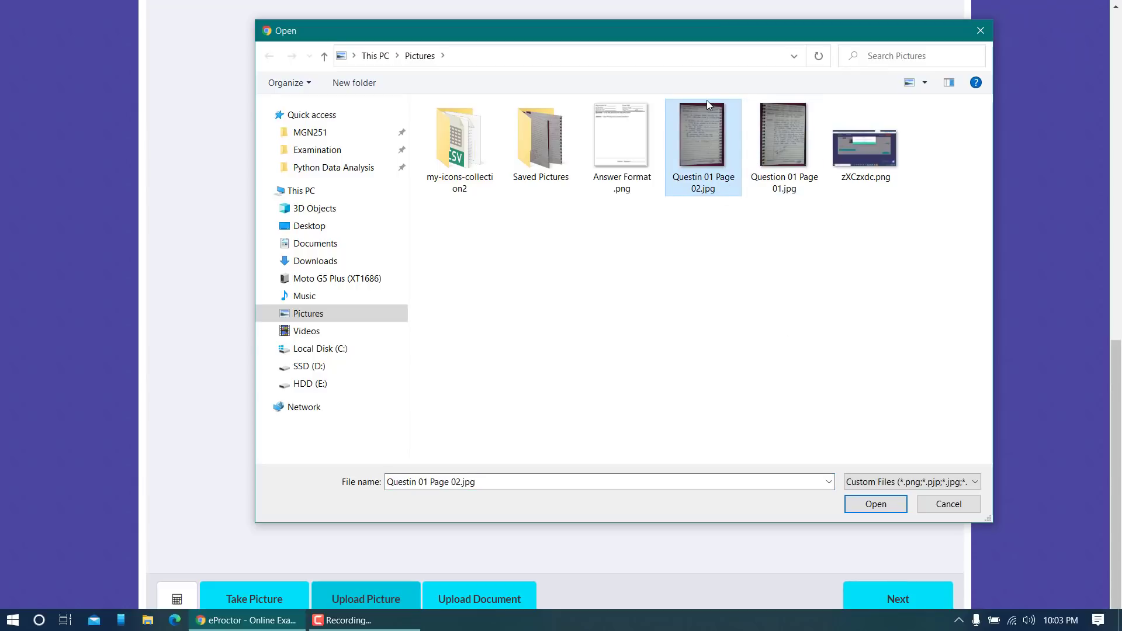
pyautogui.click(874, 504)
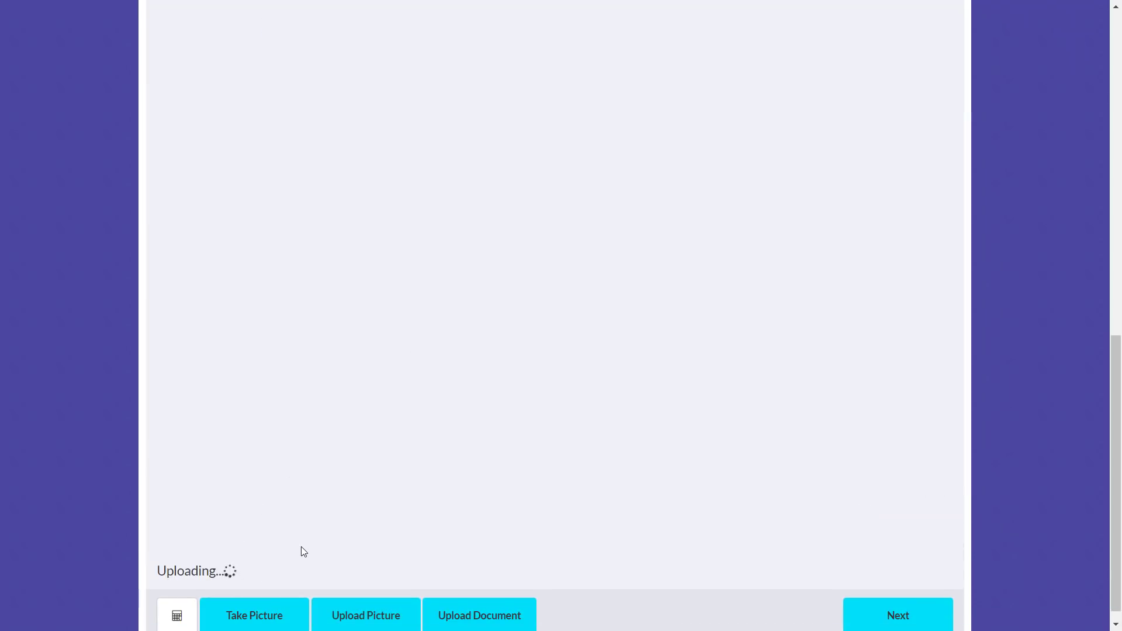
# Step: Review both uploaded answer pages against question 1 and confirm moving on to the next question
pyautogui.scroll(-10, 265, 300)
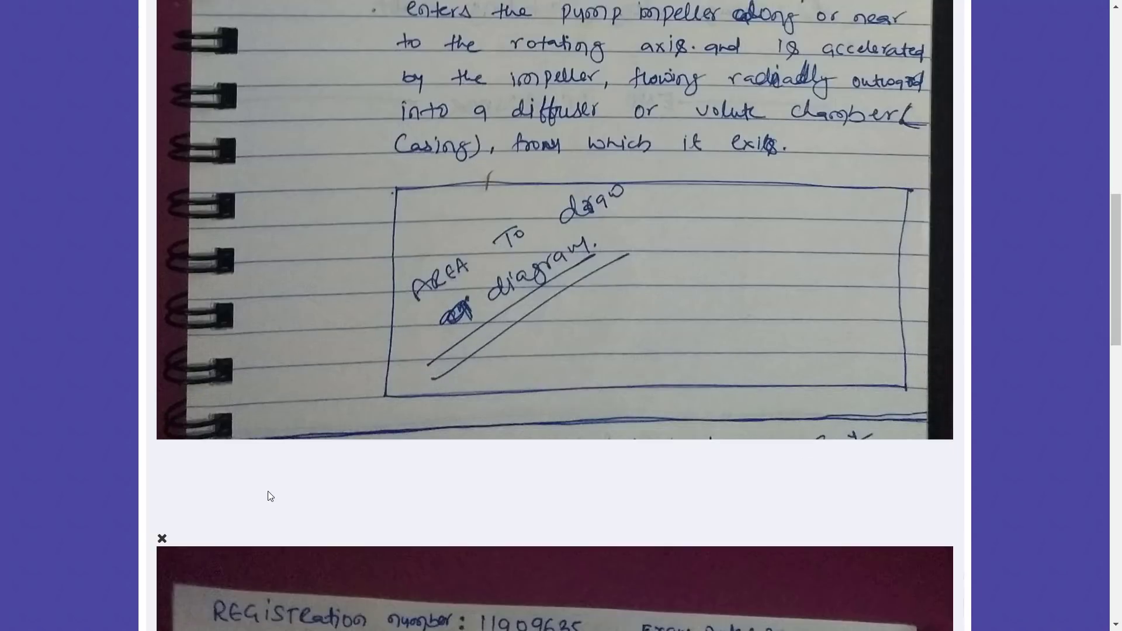
pyautogui.scroll(-4, 268, 493)
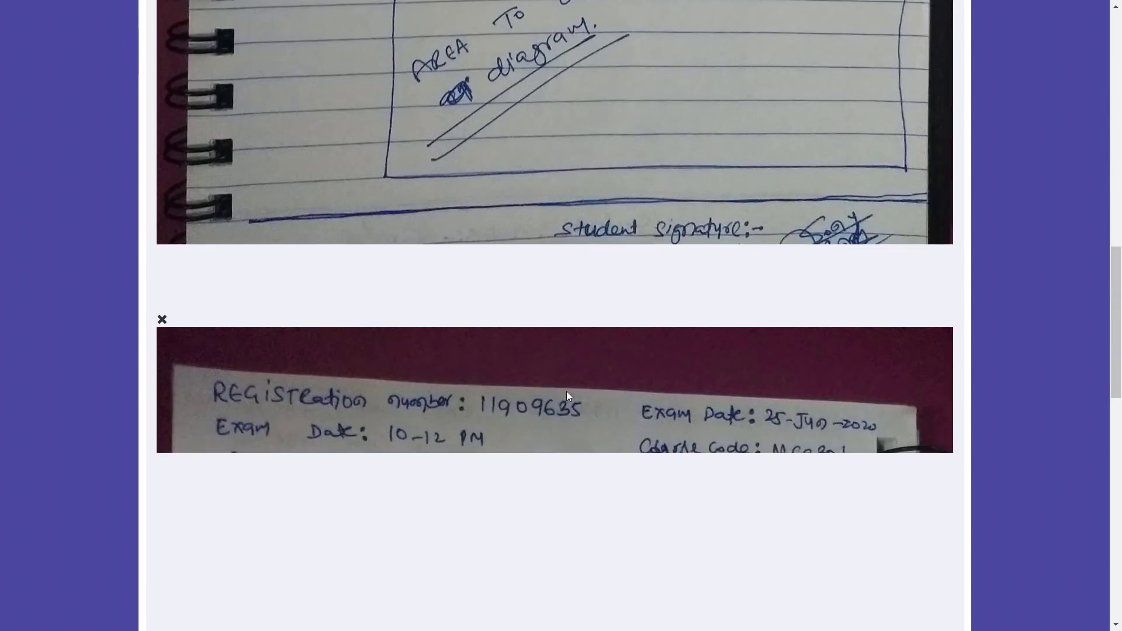
pyautogui.scroll(-4, 616, 391)
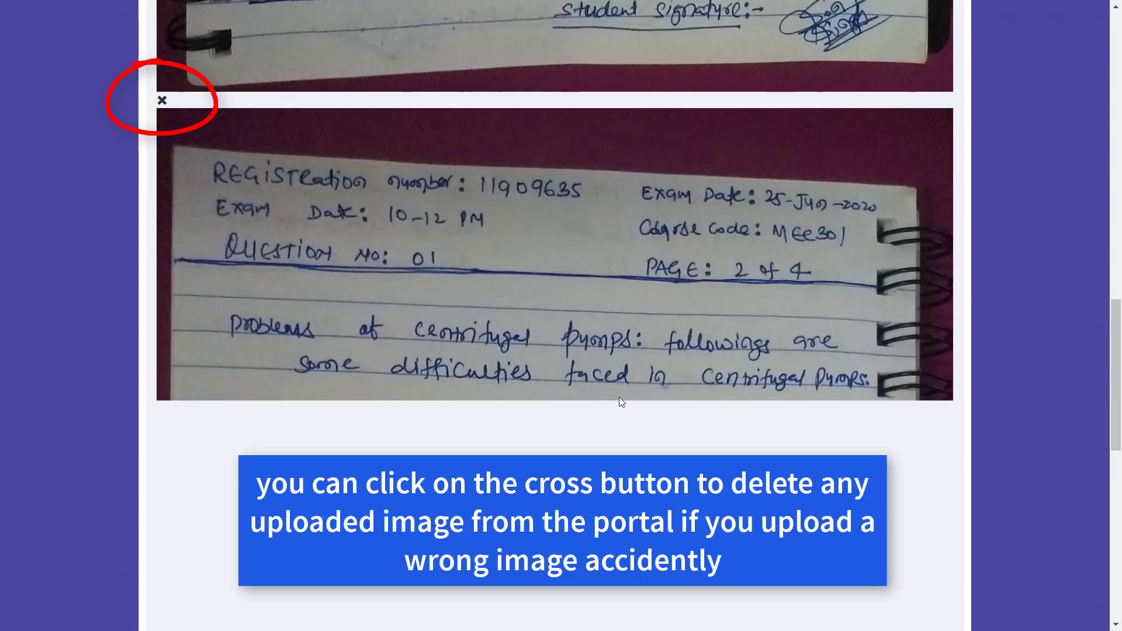
pyautogui.scroll(15, 619, 397)
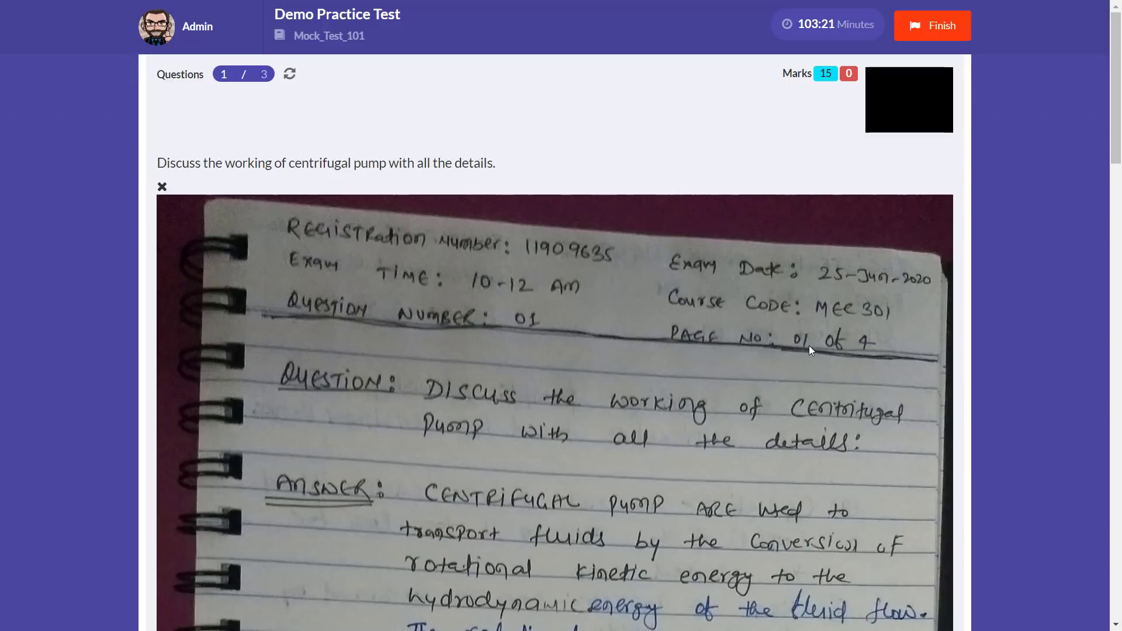
pyautogui.scroll(-3, 650, 331)
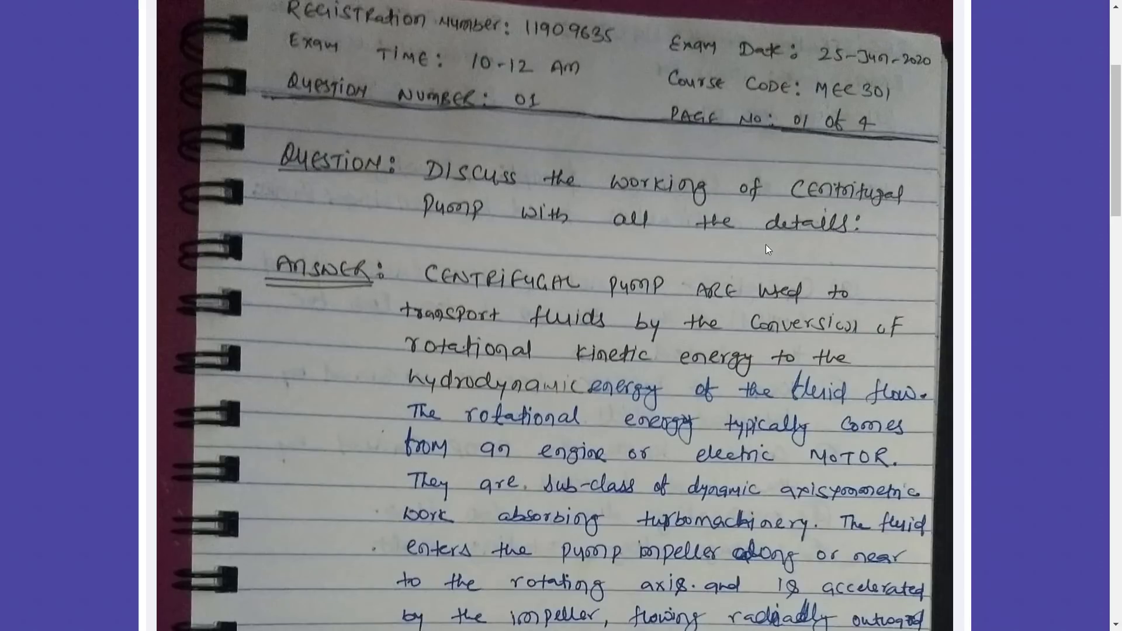
pyautogui.scroll(3, 802, 233)
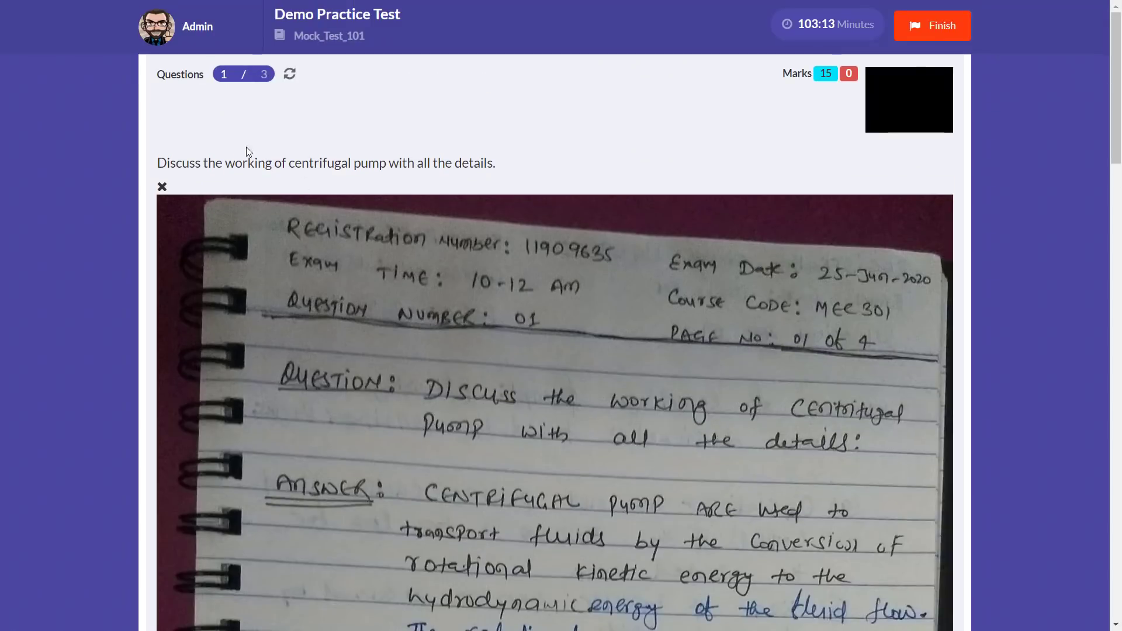
pyautogui.scroll(-5, 516, 248)
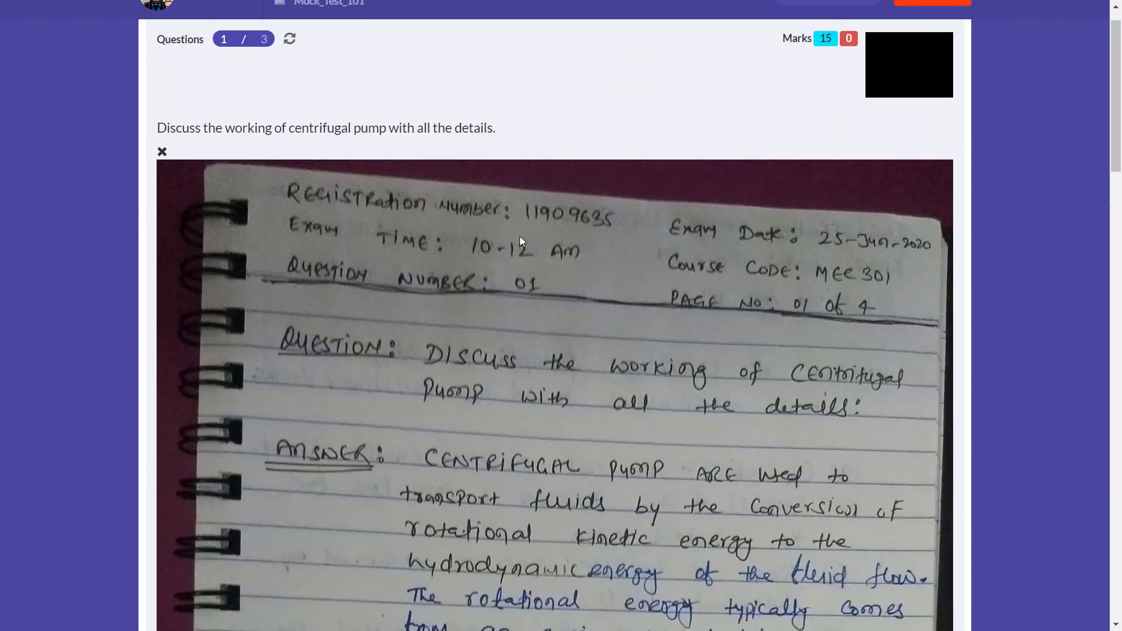
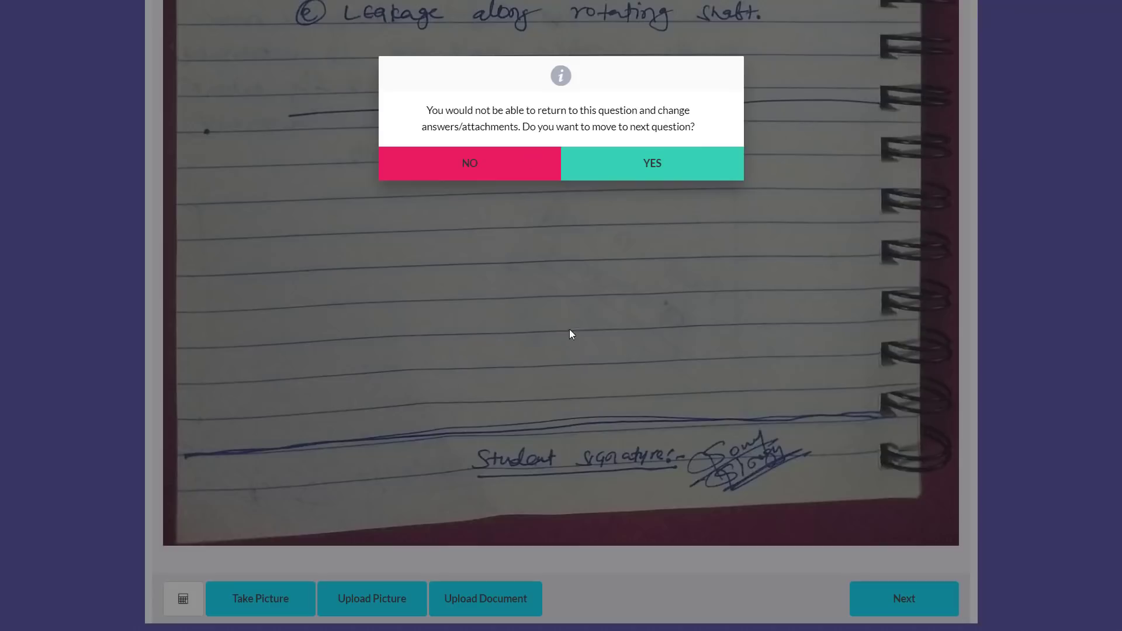
pyautogui.click(680, 177)
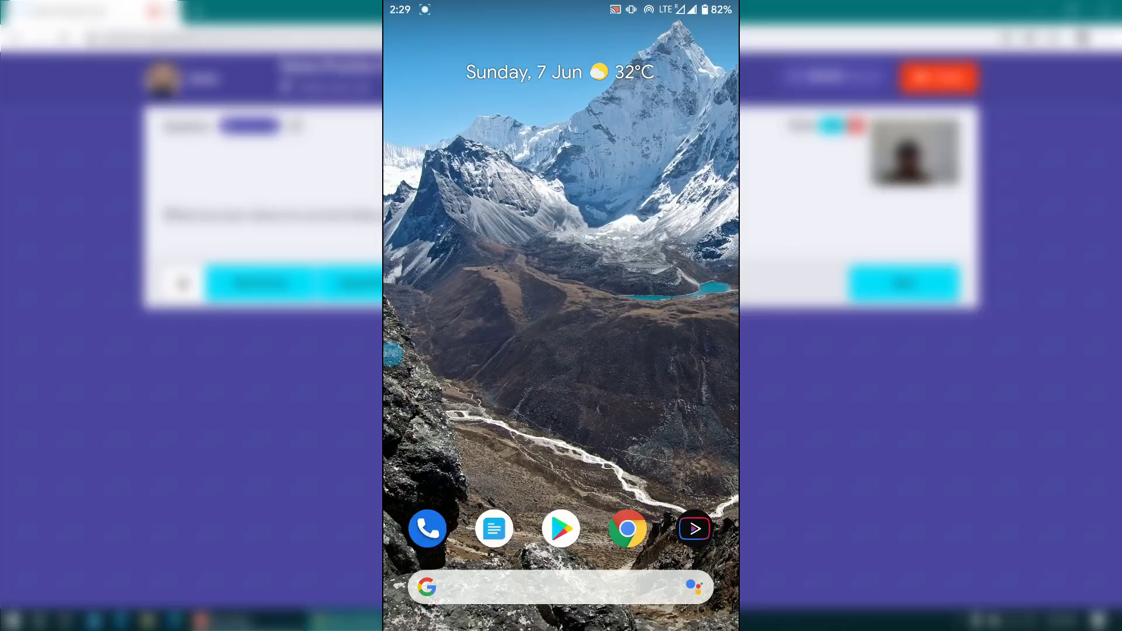
# Step: Switch to the phone, open its list of apps and launch Camera Go
pyautogui.moveTo(561, 467); pyautogui.dragTo(561, 175)
pyautogui.moveTo(561, 409); pyautogui.dragTo(561, 345)
pyautogui.moveTo(561, 234); pyautogui.dragTo(561, 298)
pyautogui.moveTo(687, 180)
pyautogui.mouseDown()
pyautogui.moveTo(649, 228)
pyautogui.moveTo(730, 204)
pyautogui.moveTo(667, 181)
pyautogui.mouseUp()
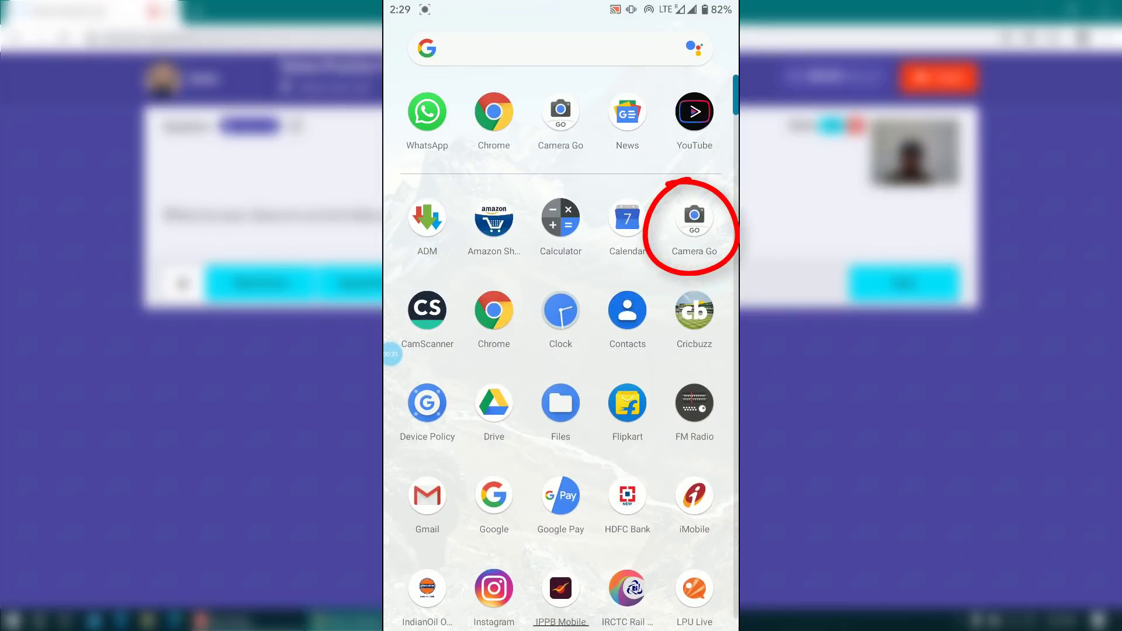
pyautogui.click(694, 219)
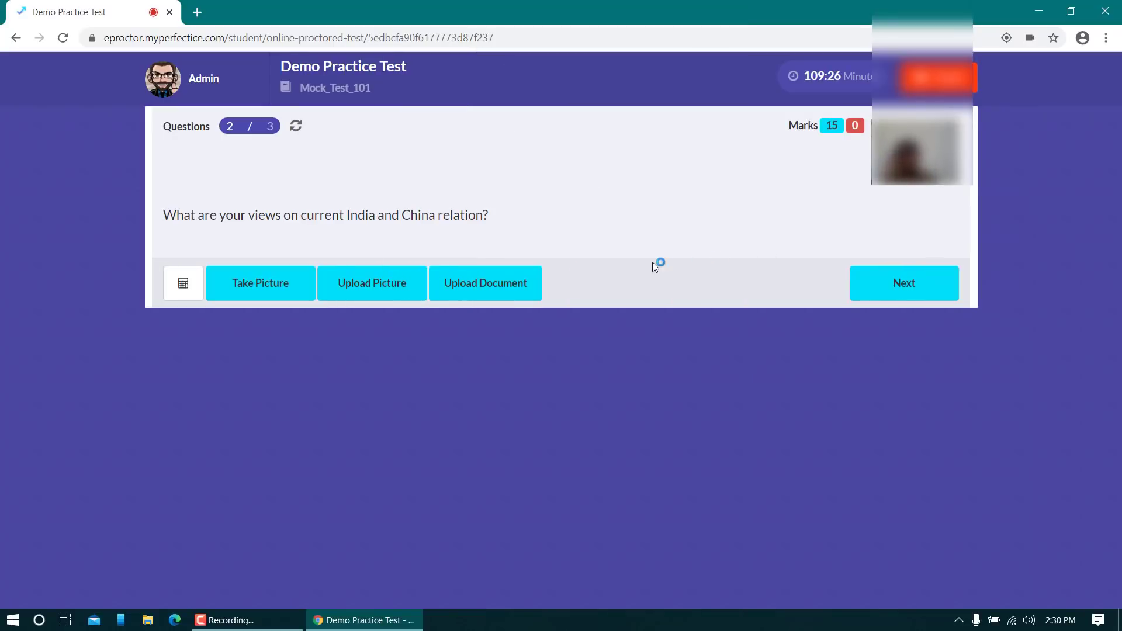
# Step: Start a picture upload for question 2 and browse to the Moto G5 Plus phone's Internal shared storage > DCIM > Camera folder
pyautogui.click(382, 294)
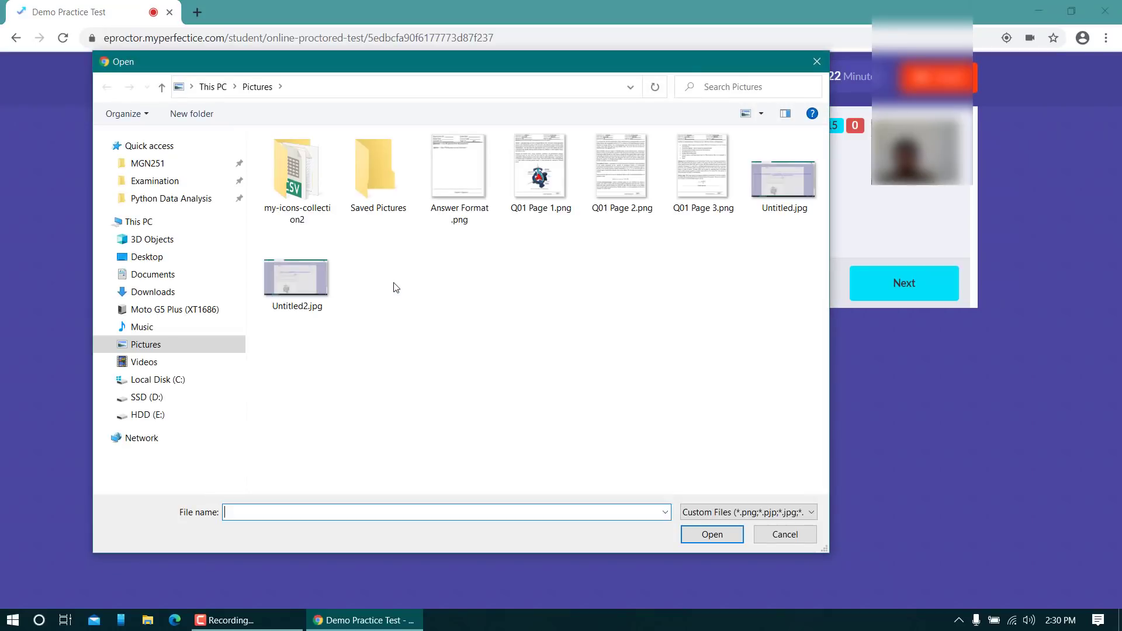
pyautogui.click(162, 224)
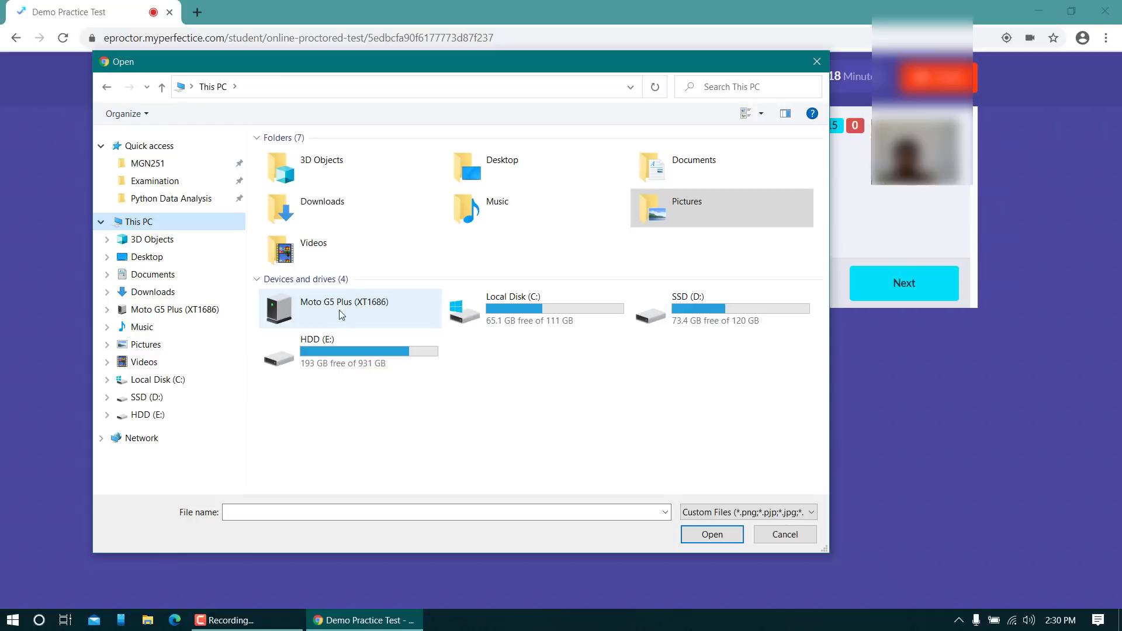
pyautogui.doubleClick(355, 308)
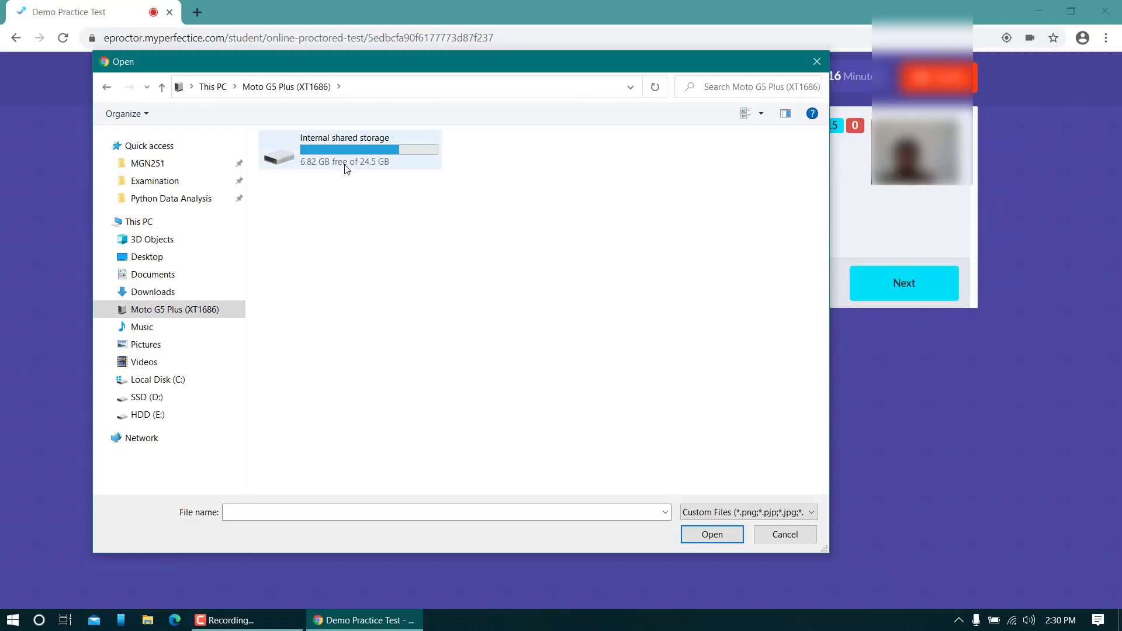
pyautogui.doubleClick(345, 162)
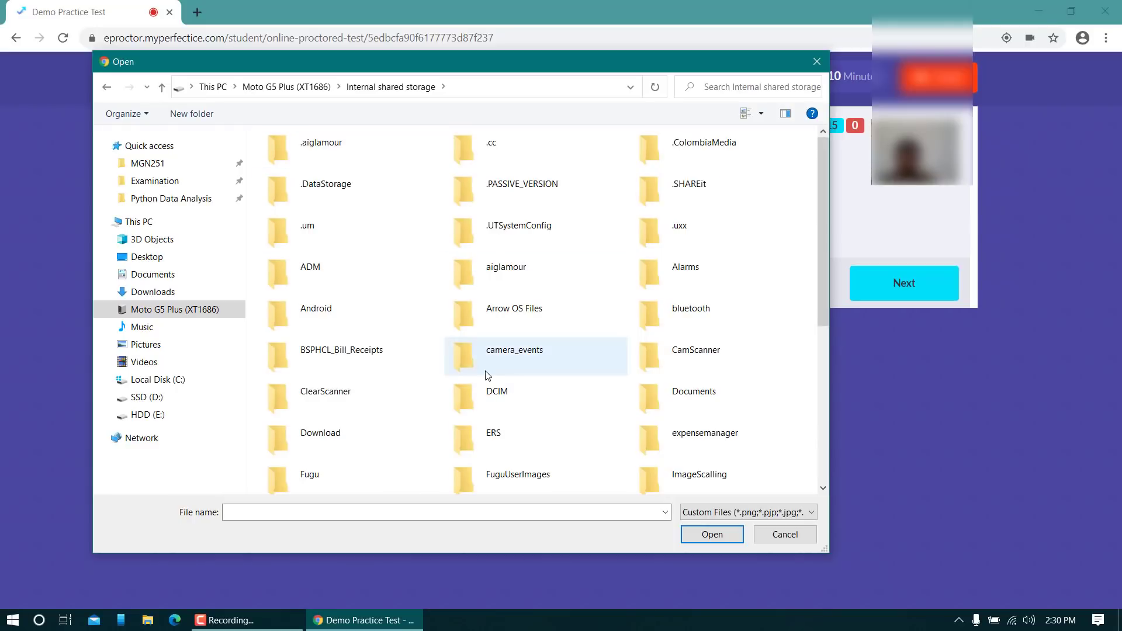
pyautogui.doubleClick(500, 401)
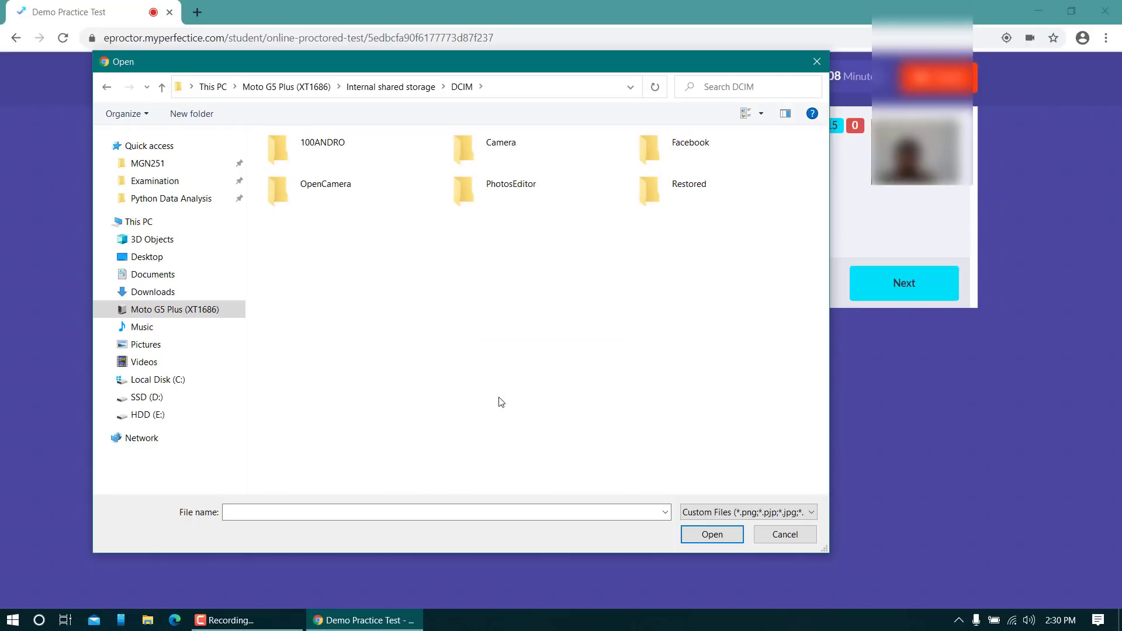
pyautogui.doubleClick(502, 149)
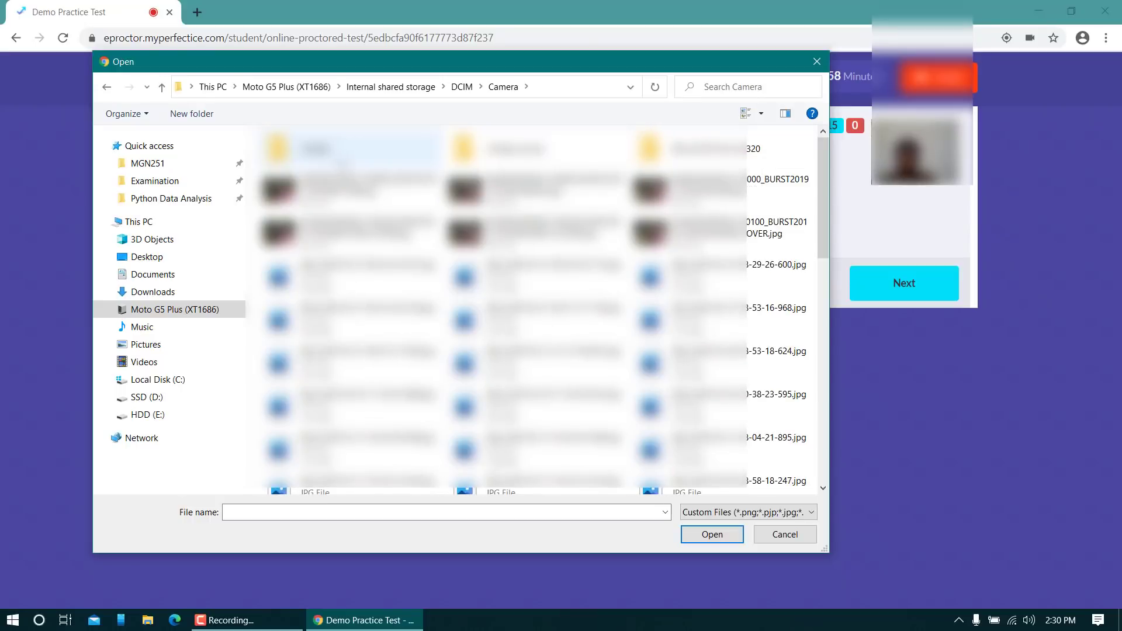
# Step: Show the Camera folder's files with details and sort them by modified date, newest first
pyautogui.click(762, 115)
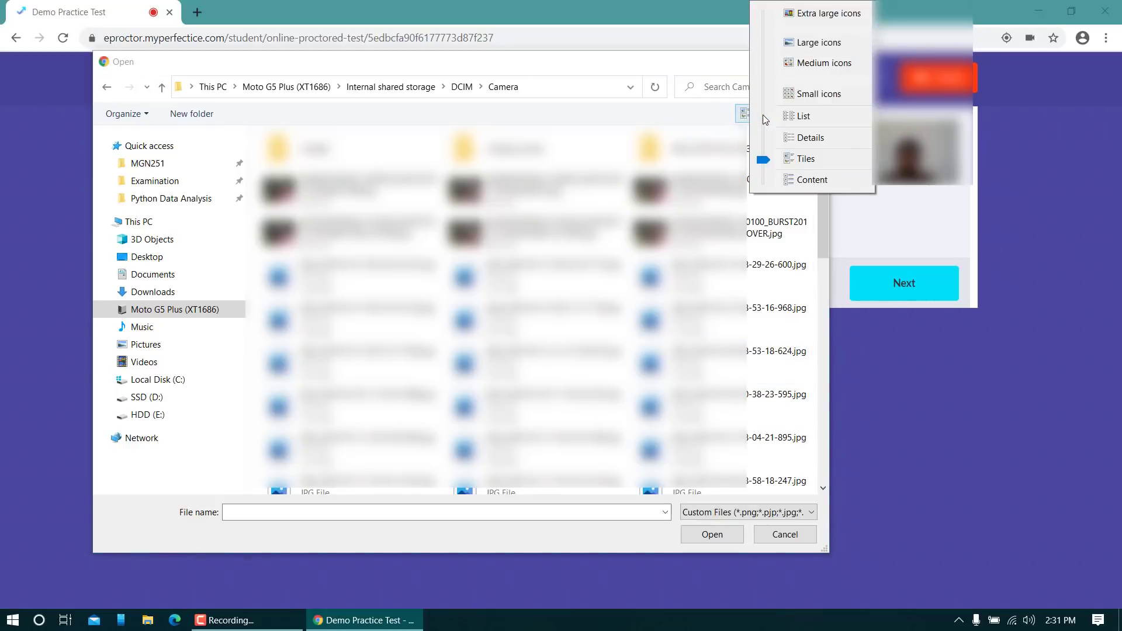
pyautogui.click(814, 139)
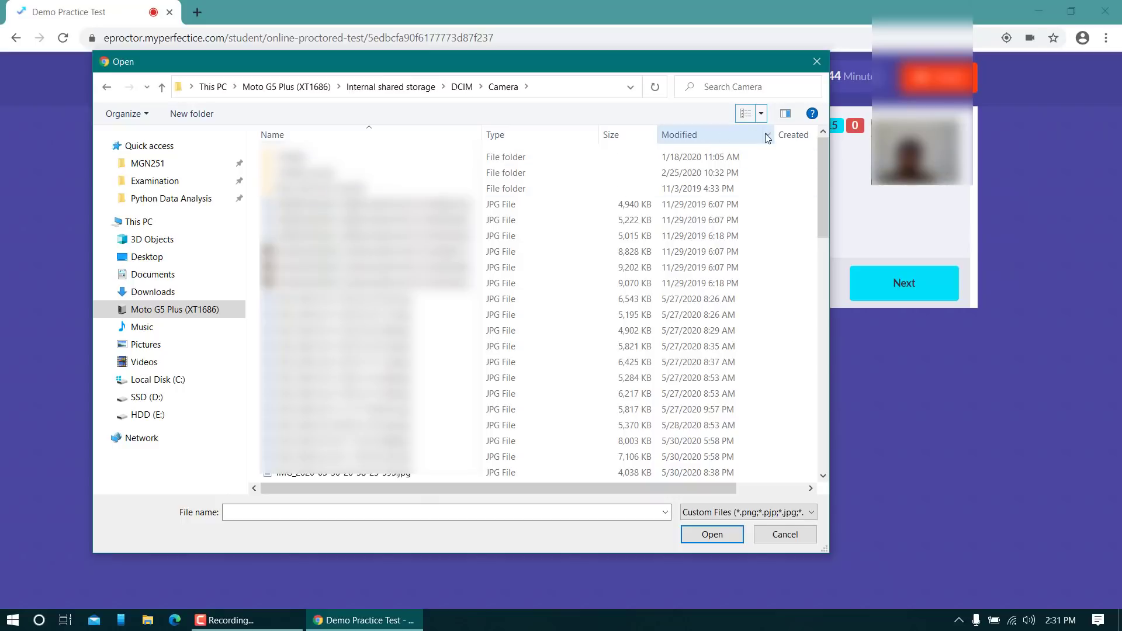
pyautogui.click(727, 139)
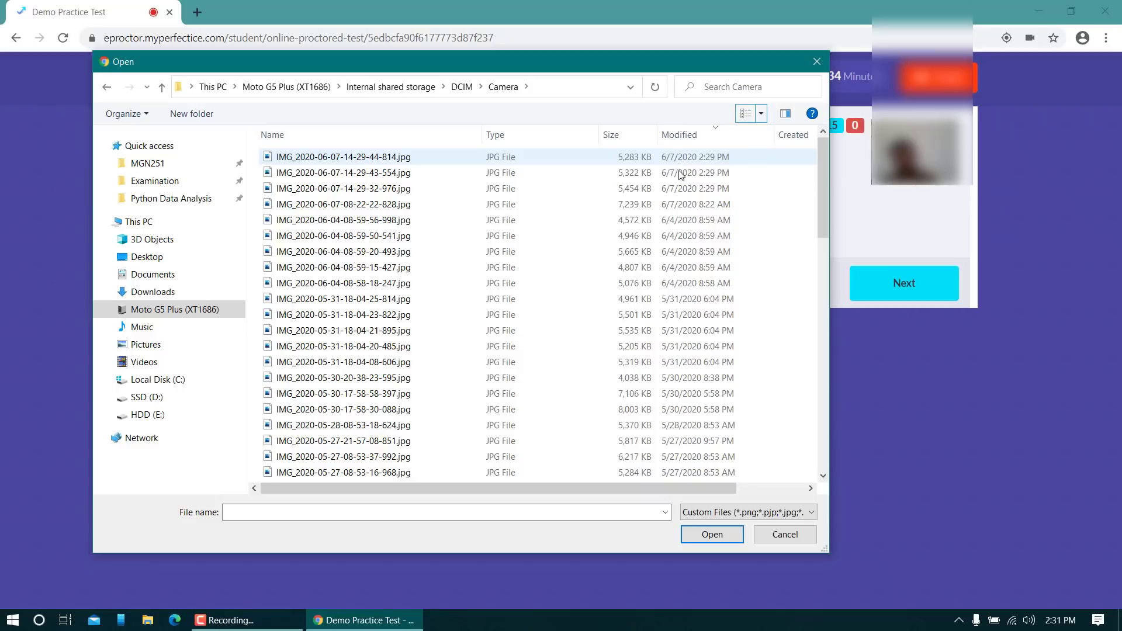
pyautogui.click(728, 191)
pyautogui.click(725, 159)
pyautogui.click(724, 173)
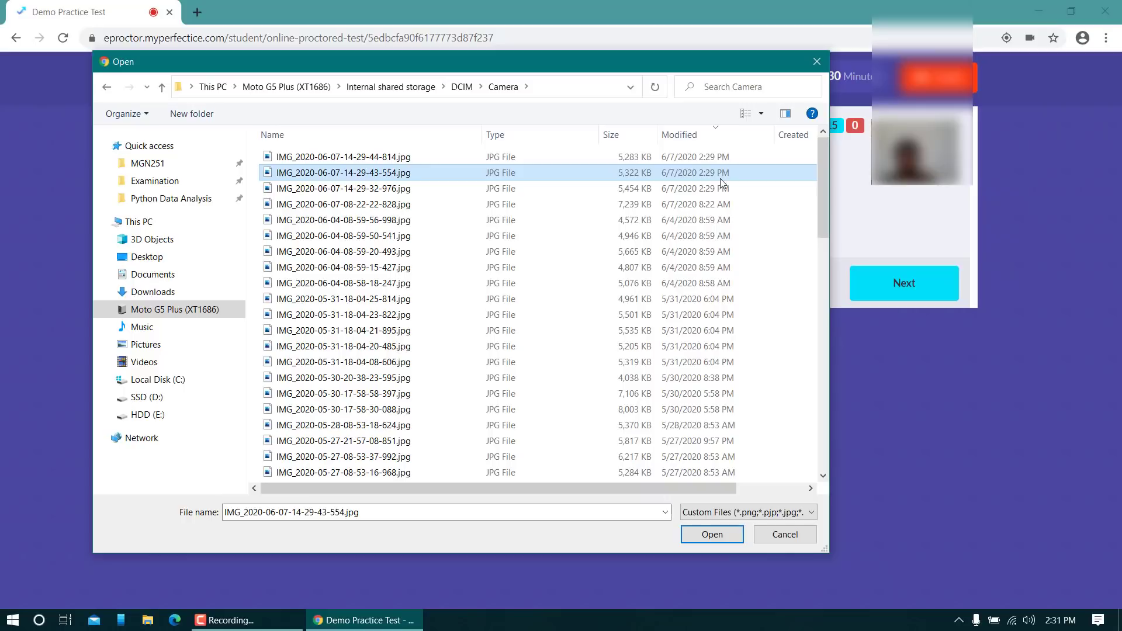
pyautogui.click(721, 188)
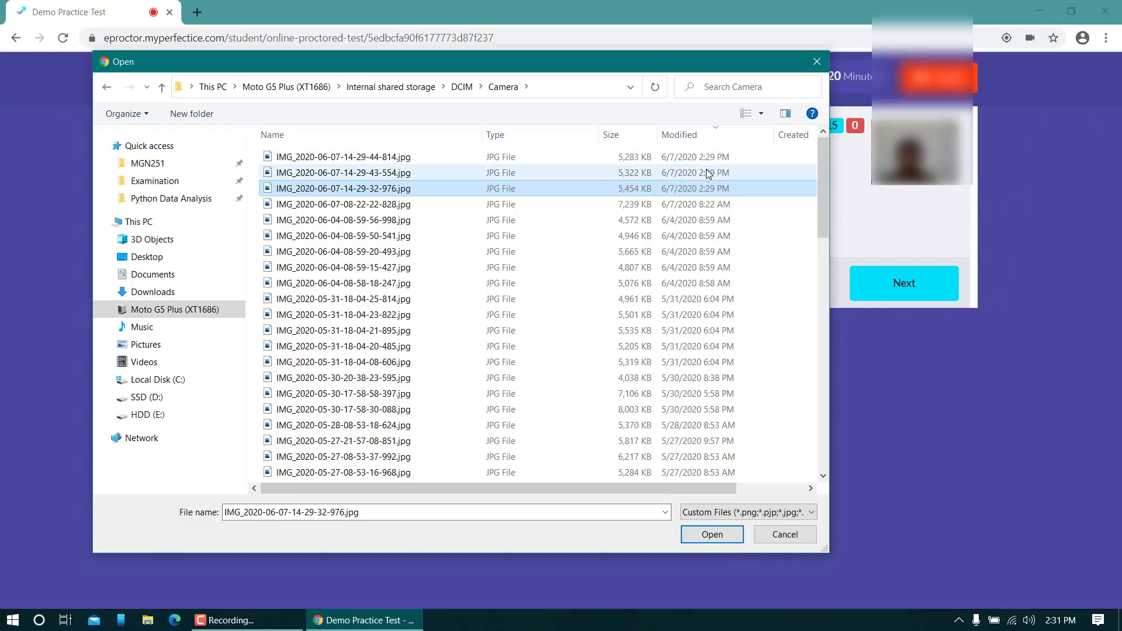
pyautogui.press('Up')
pyautogui.press('Up')
pyautogui.press('Down')
pyautogui.press('Up')
pyautogui.press('Down')
pyautogui.press('Up')
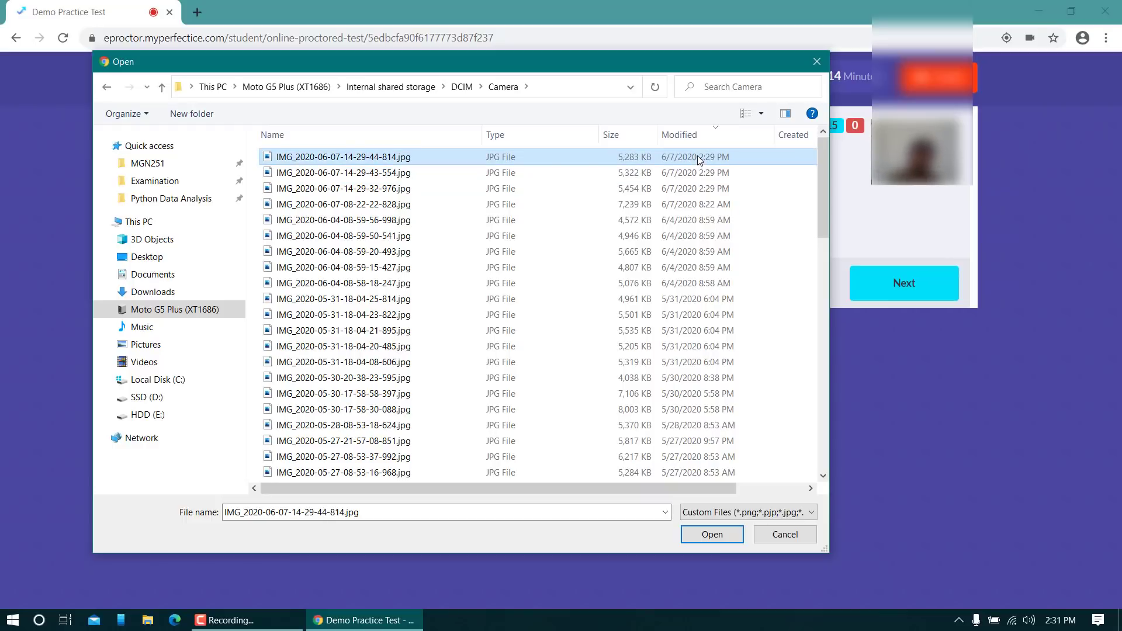
pyautogui.press('Delete')
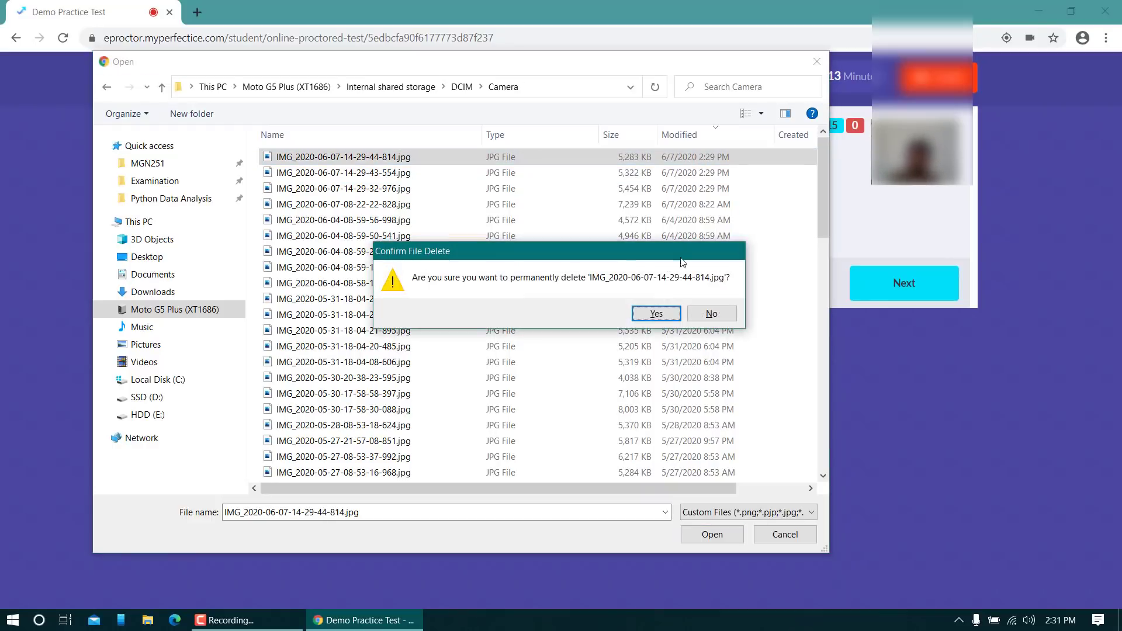
pyautogui.click(656, 313)
pyautogui.click(675, 175)
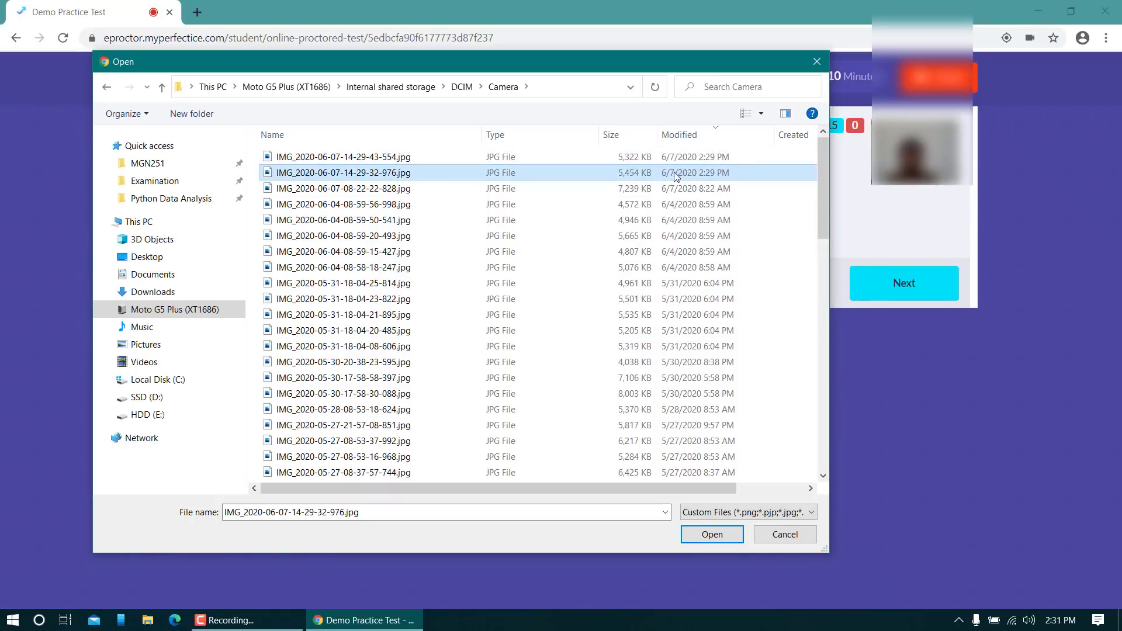
pyautogui.click(444, 172)
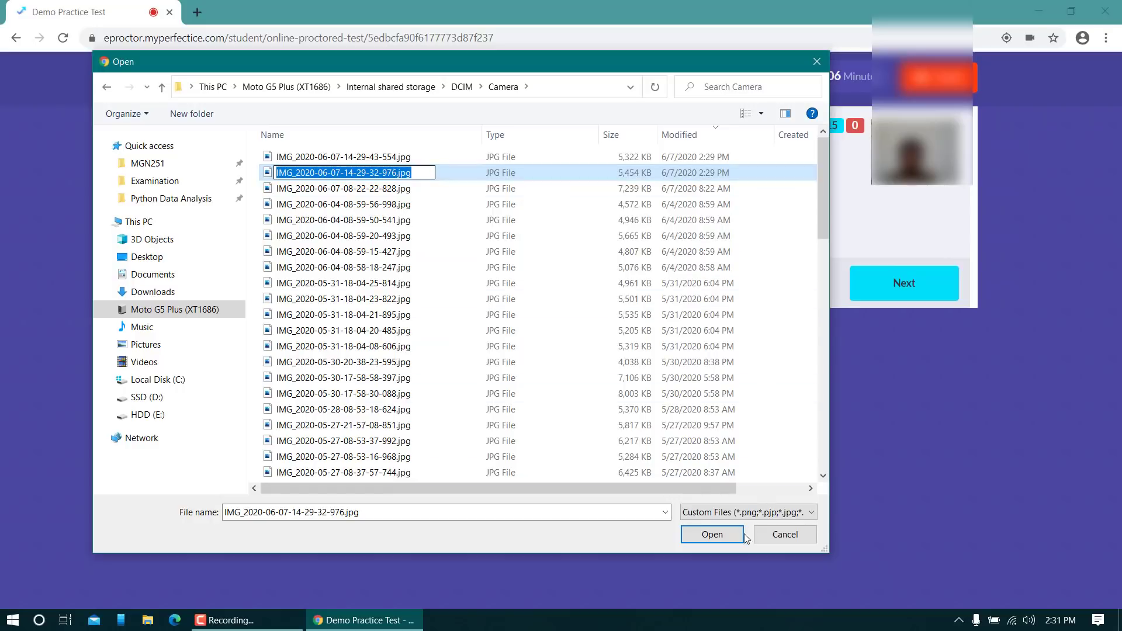
pyautogui.click(720, 536)
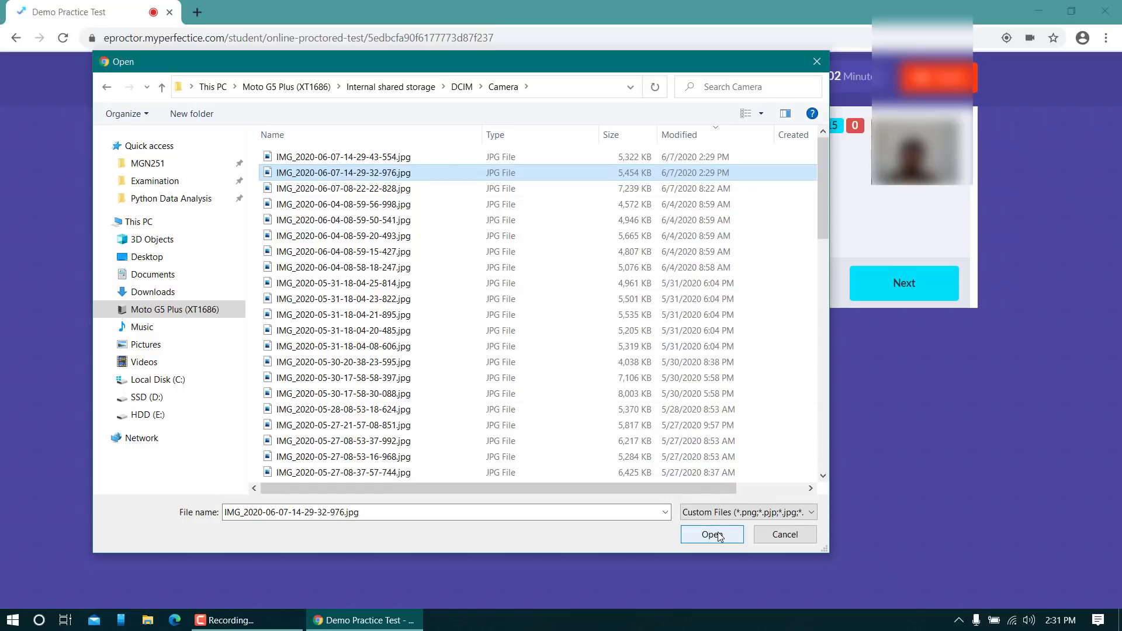
pyautogui.moveTo(581, 61); pyautogui.dragTo(616, 57)
pyautogui.click(739, 528)
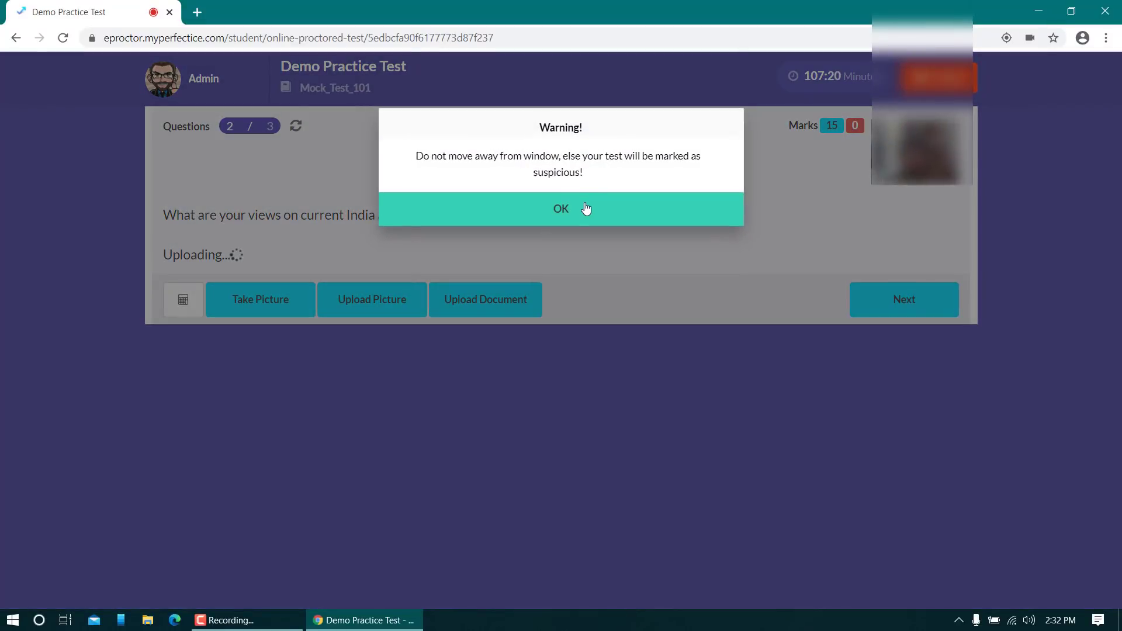
pyautogui.click(586, 210)
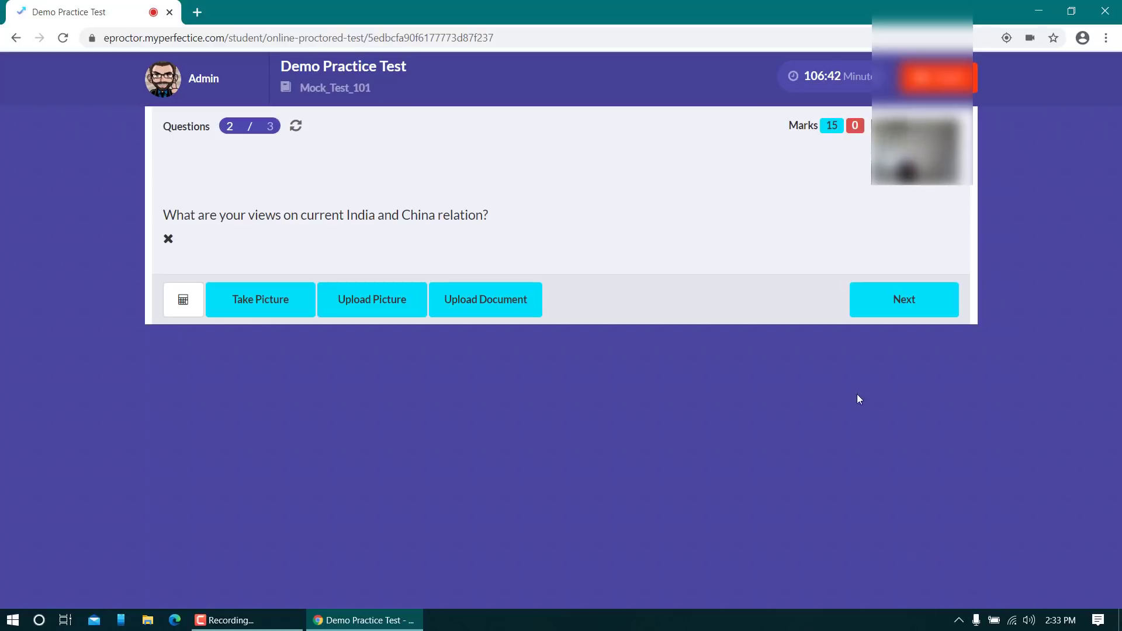
# Step: Check the uploaded answer page, then start another picture upload and browse to the phone's DCIM > Camera folder
pyautogui.scroll(-2, 571, 412)
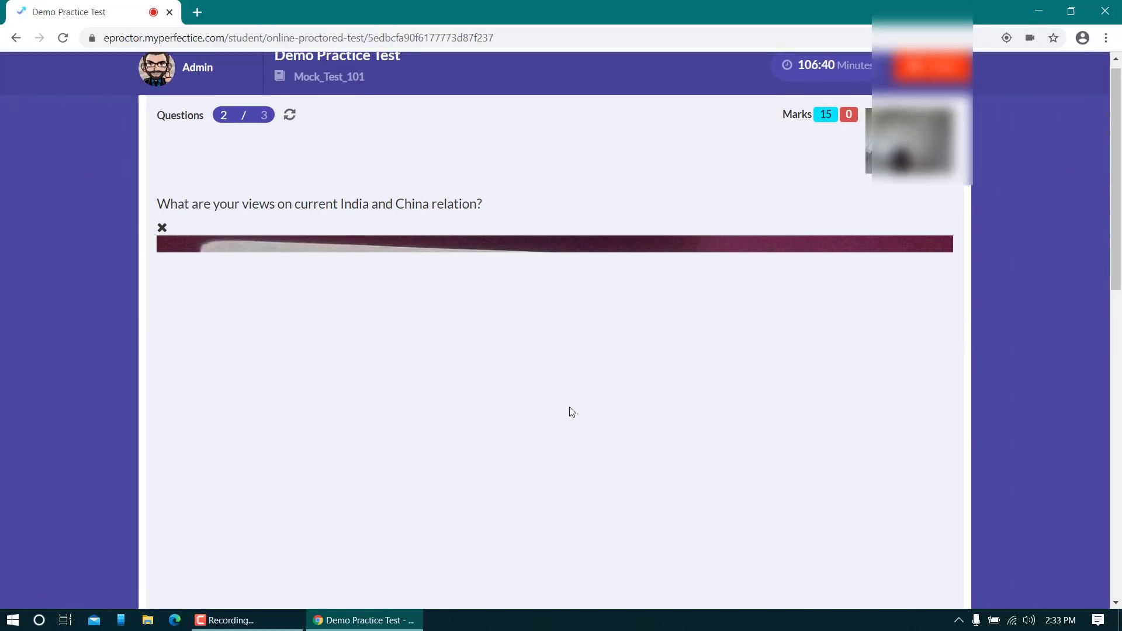
pyautogui.scroll(-2, 572, 411)
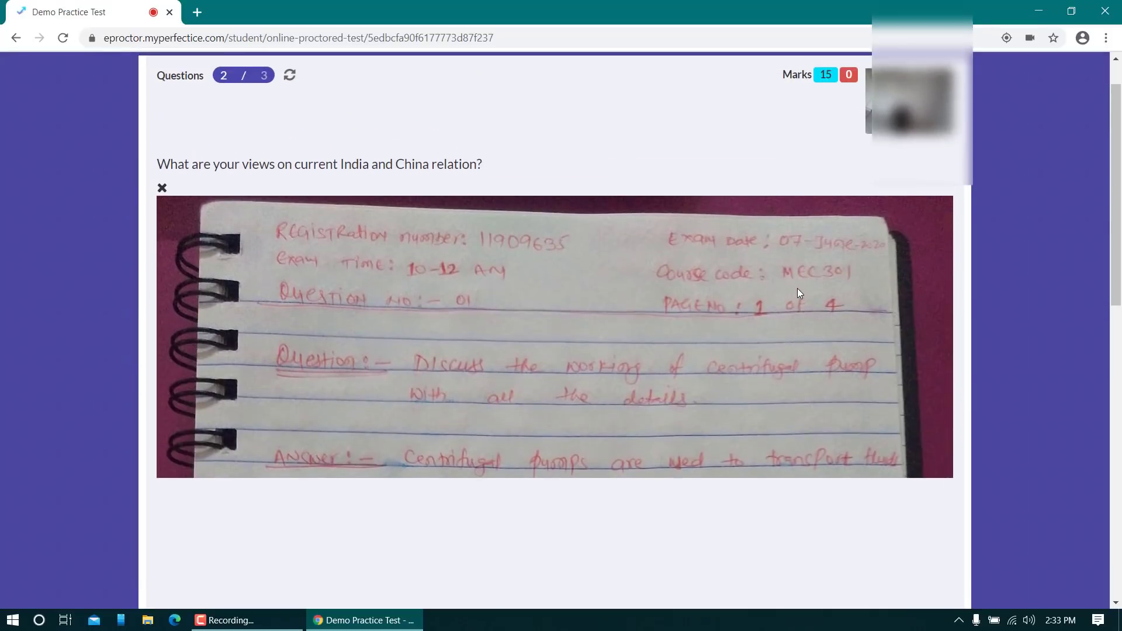
pyautogui.scroll(-10, 797, 283)
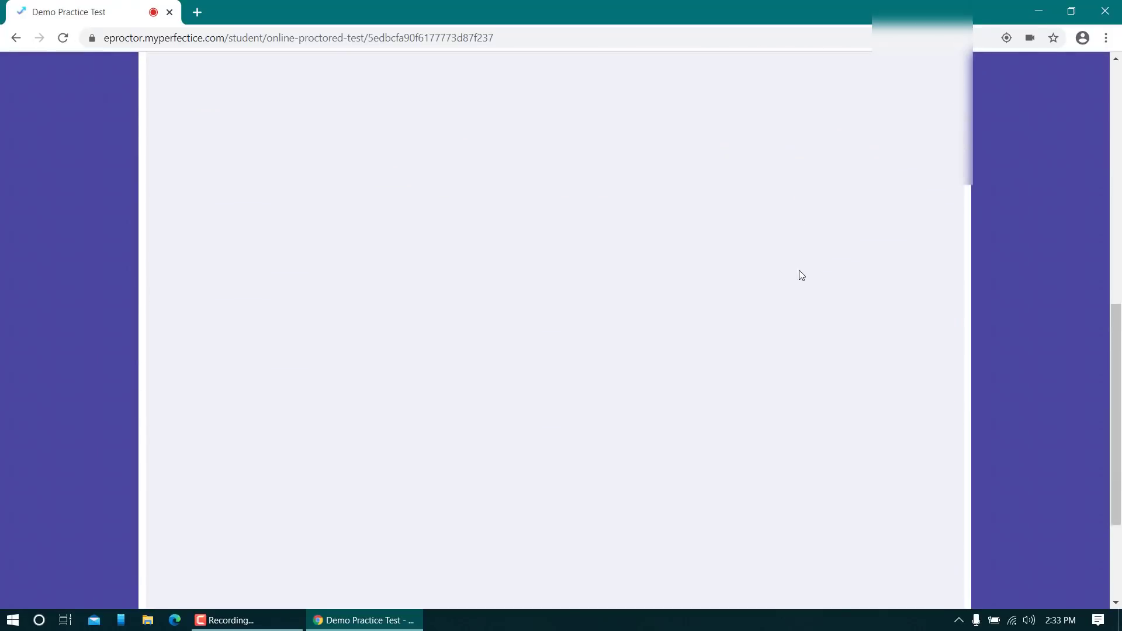
pyautogui.scroll(-3, 801, 275)
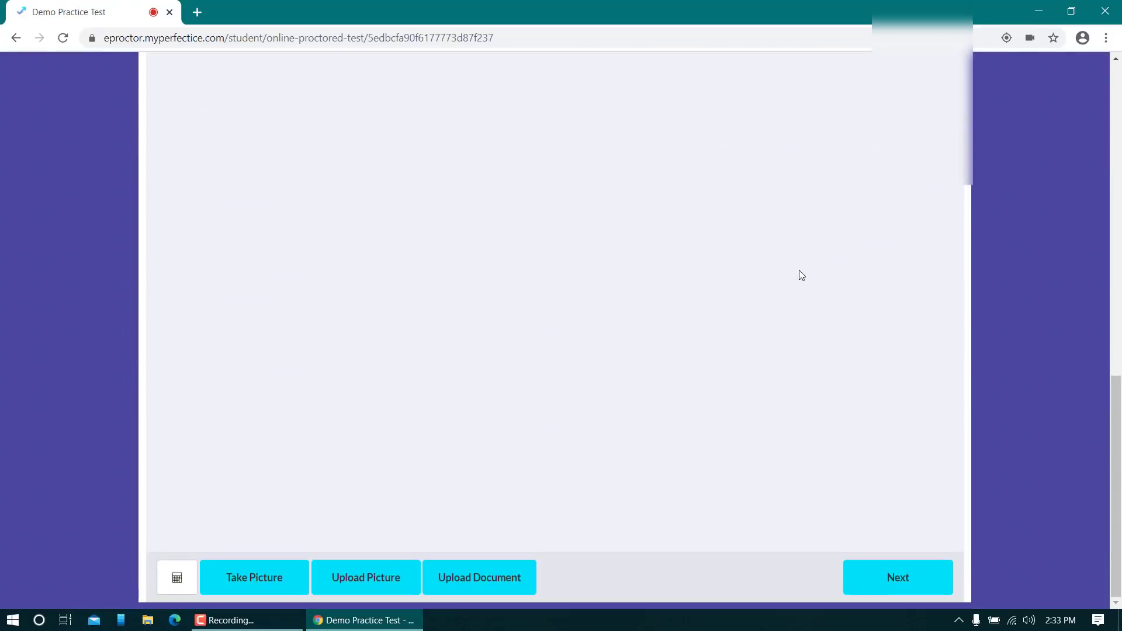
pyautogui.click(384, 573)
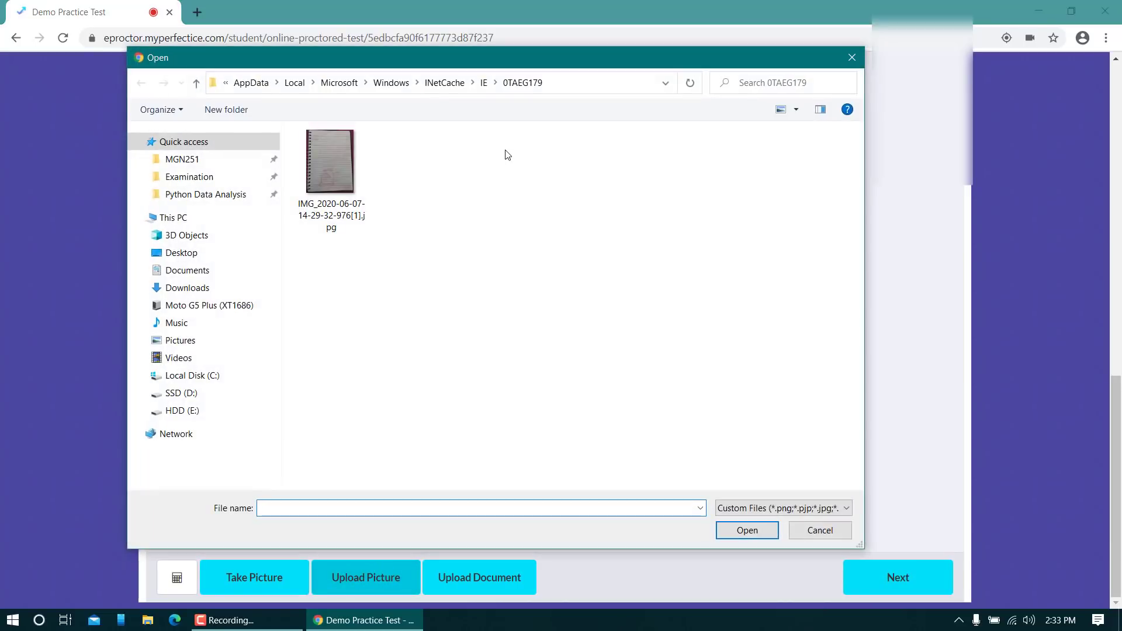
pyautogui.click(217, 308)
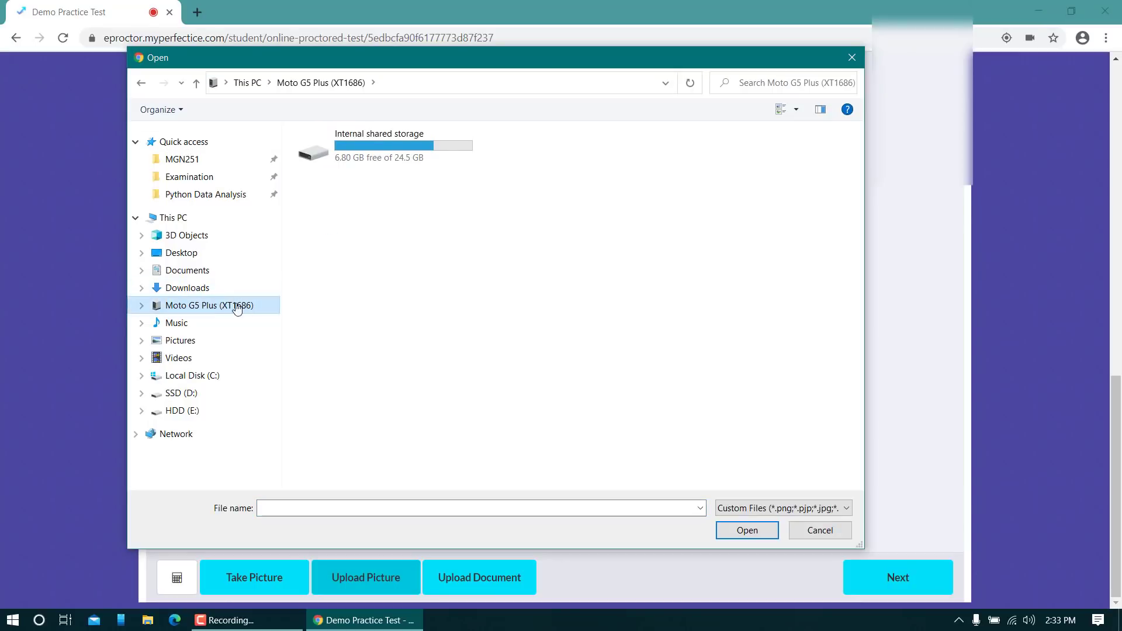
pyautogui.doubleClick(373, 161)
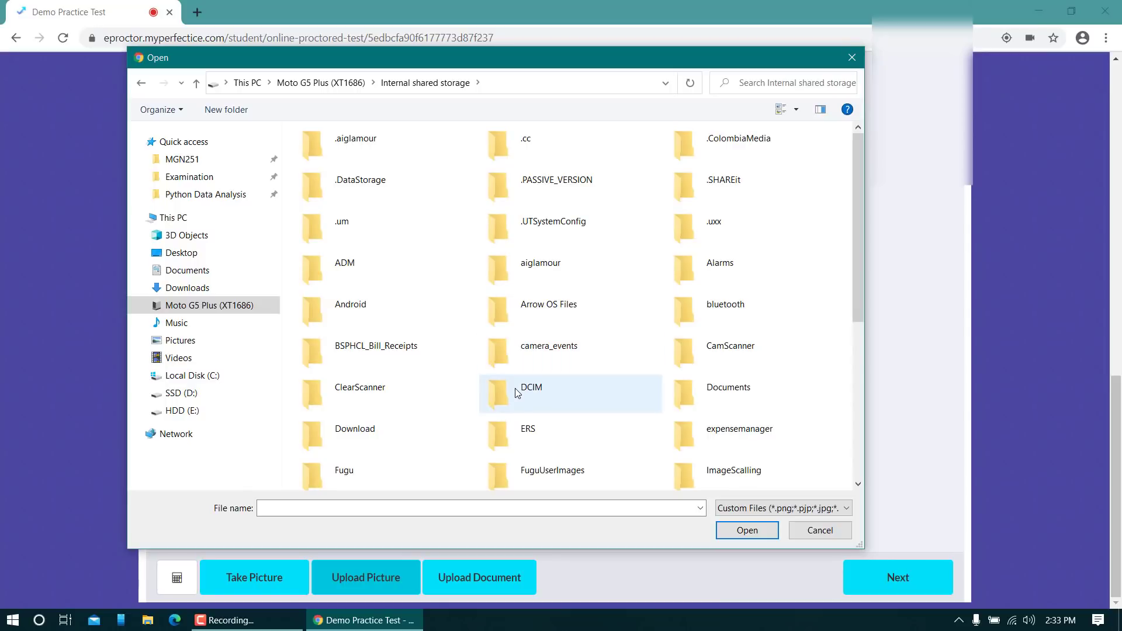
pyautogui.doubleClick(517, 392)
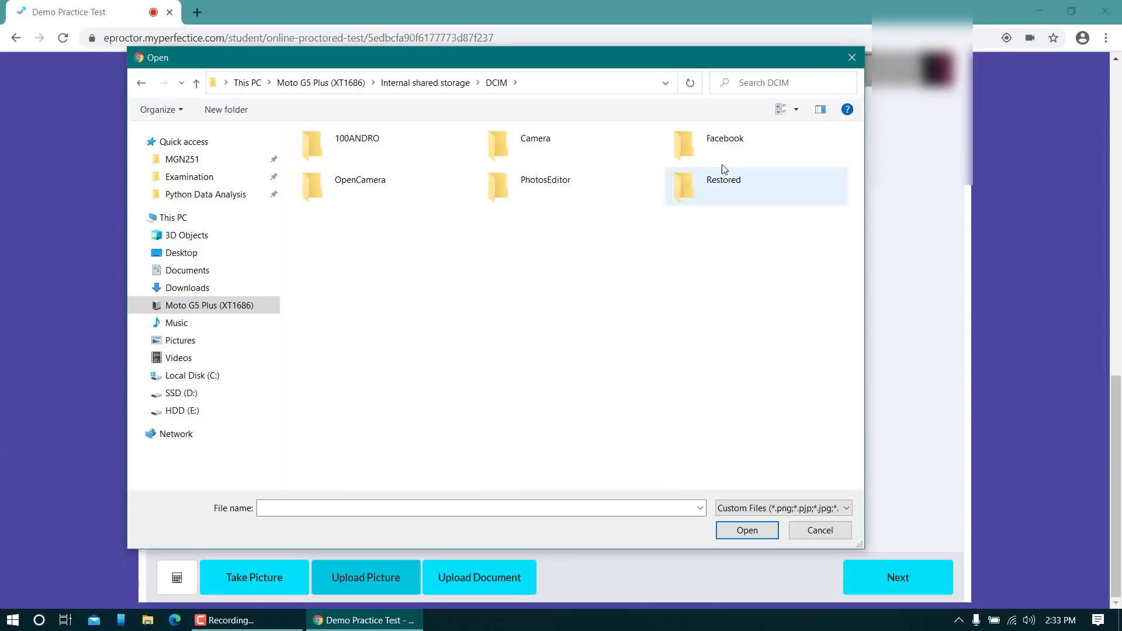
pyautogui.doubleClick(506, 149)
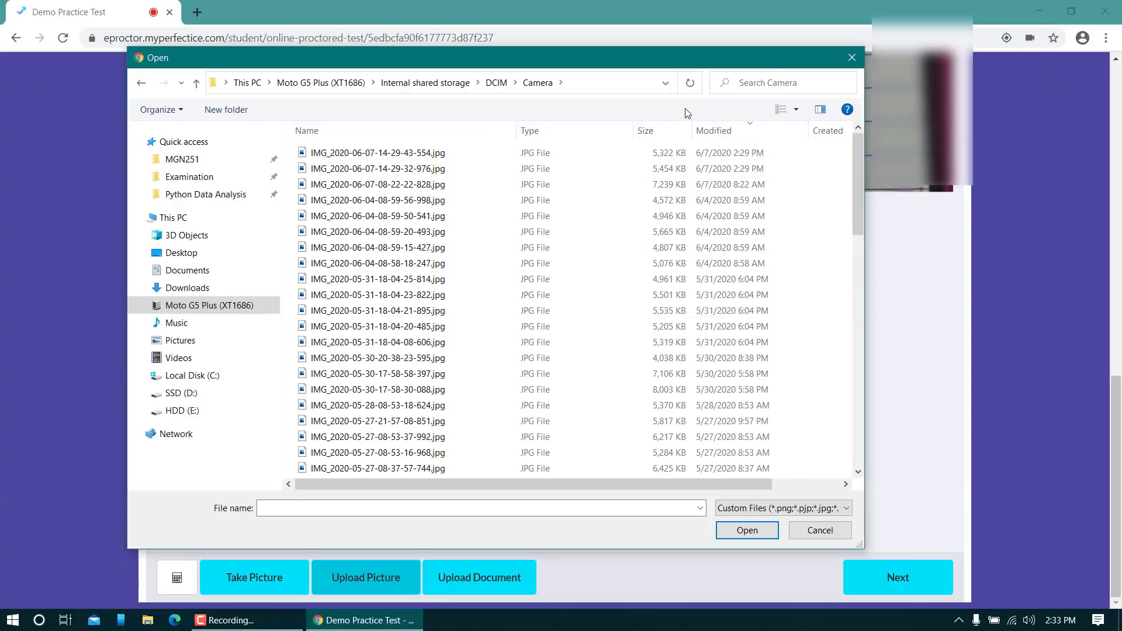
pyautogui.click(336, 153)
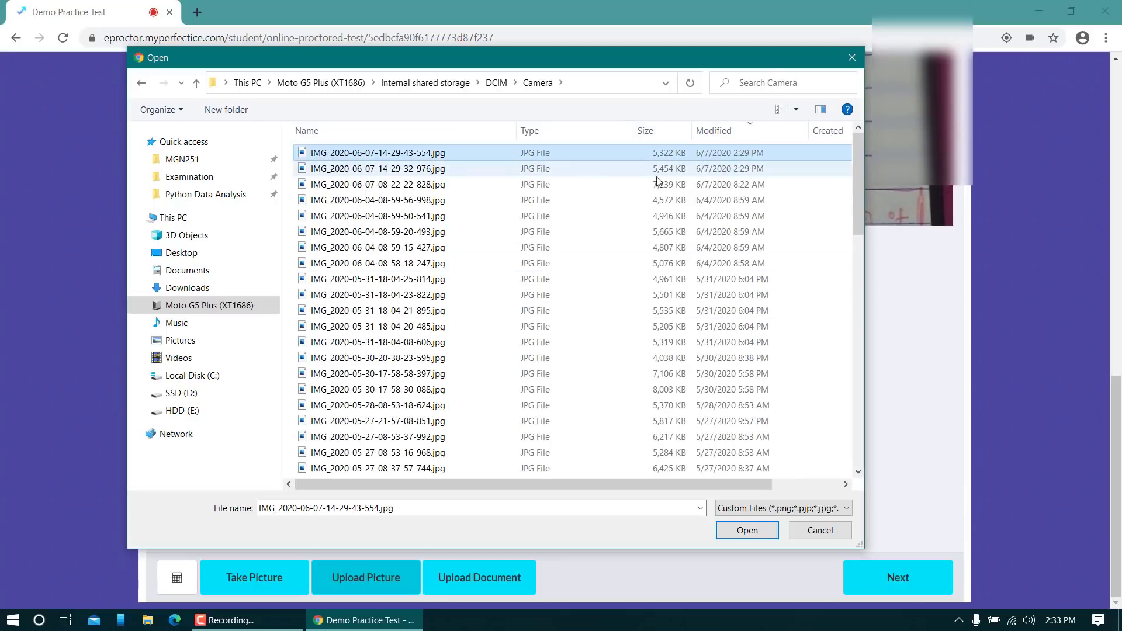
pyautogui.click(727, 135)
pyautogui.click(727, 135)
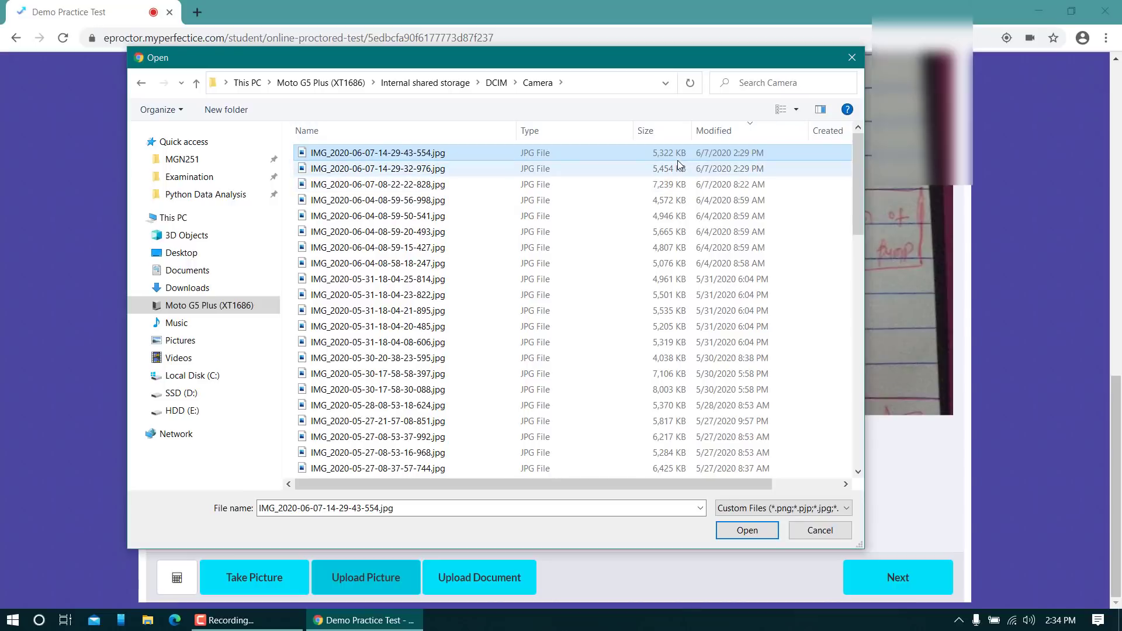
pyautogui.click(401, 155)
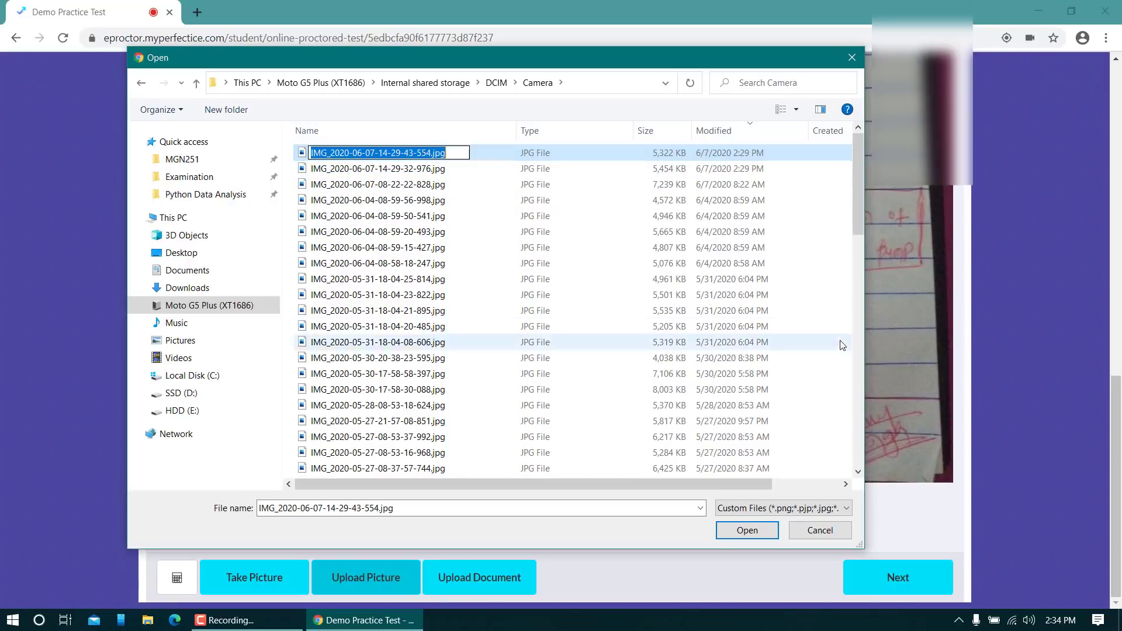
pyautogui.click(609, 150)
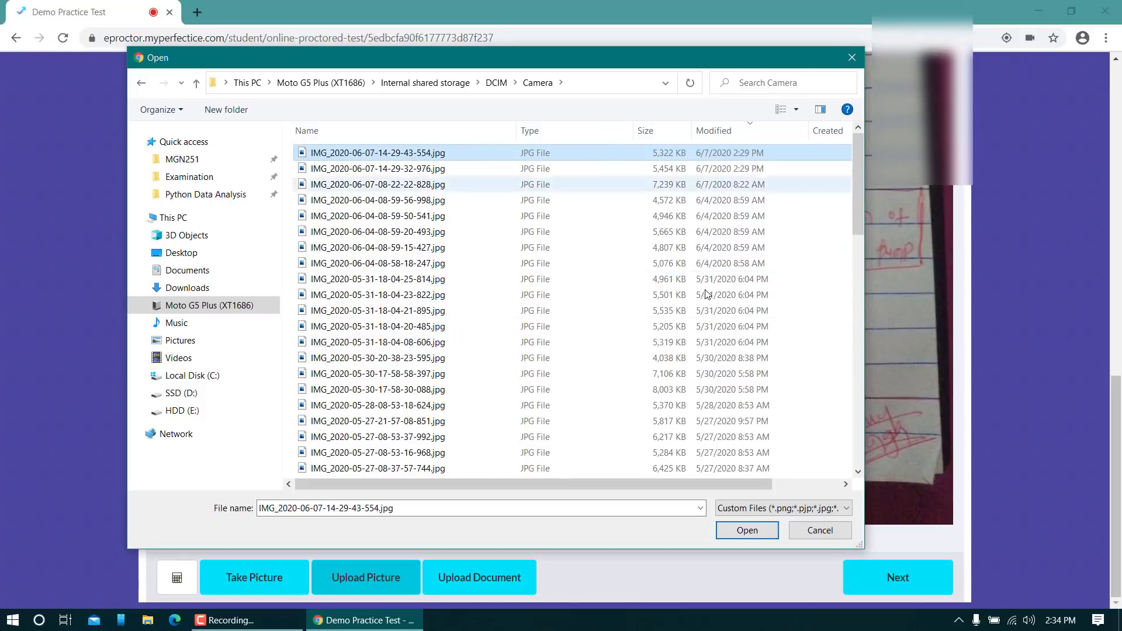
pyautogui.click(737, 531)
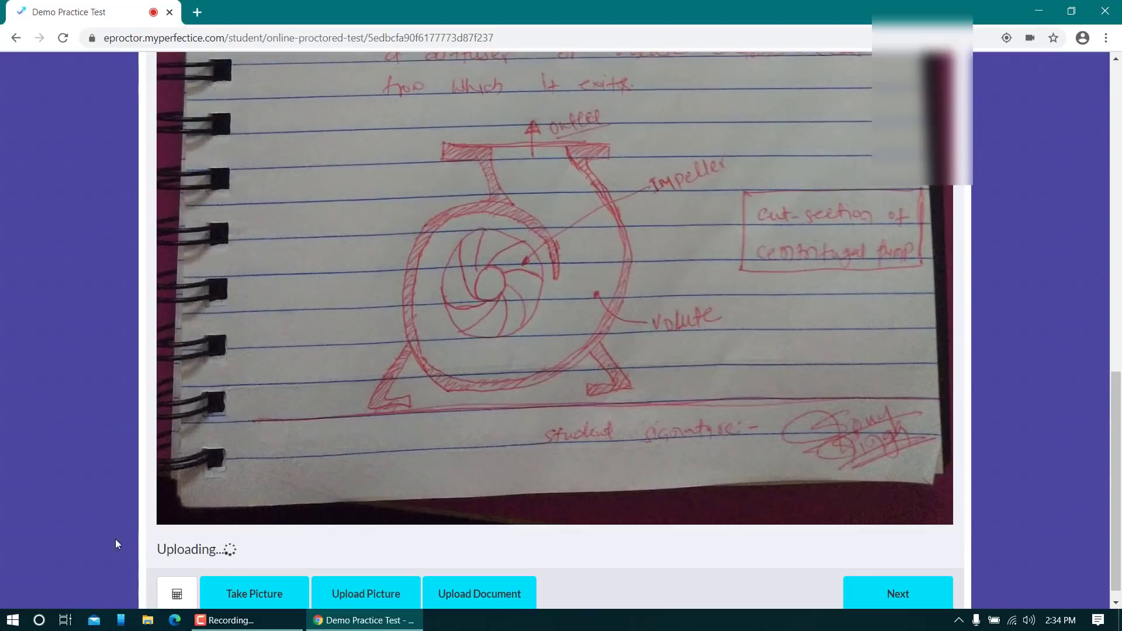
pyautogui.scroll(-1, 324, 471)
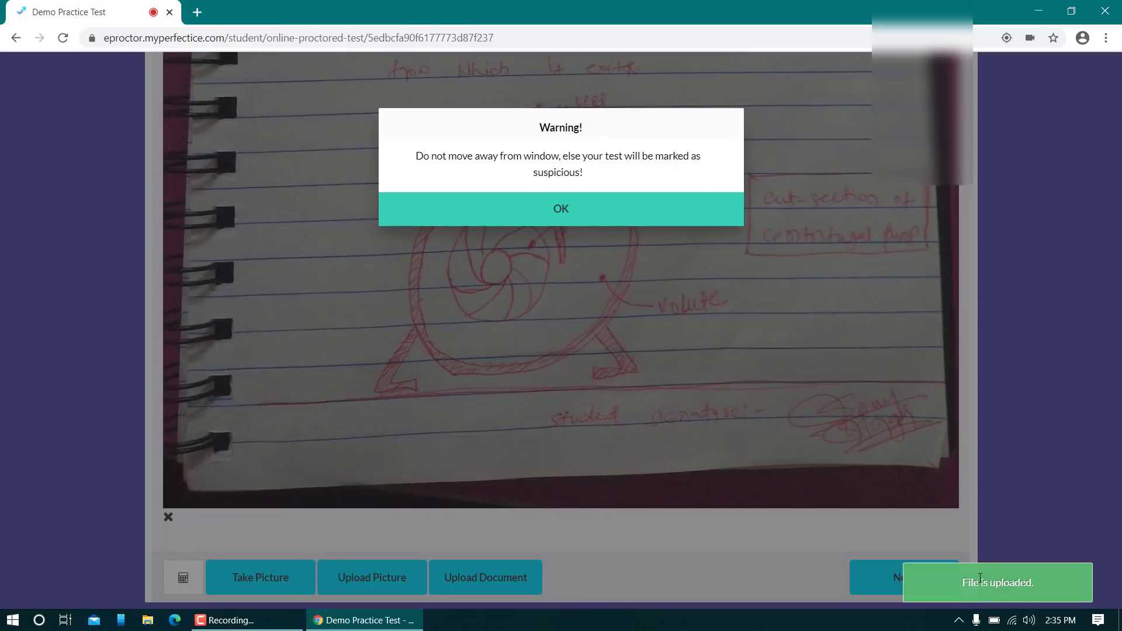
pyautogui.click(576, 201)
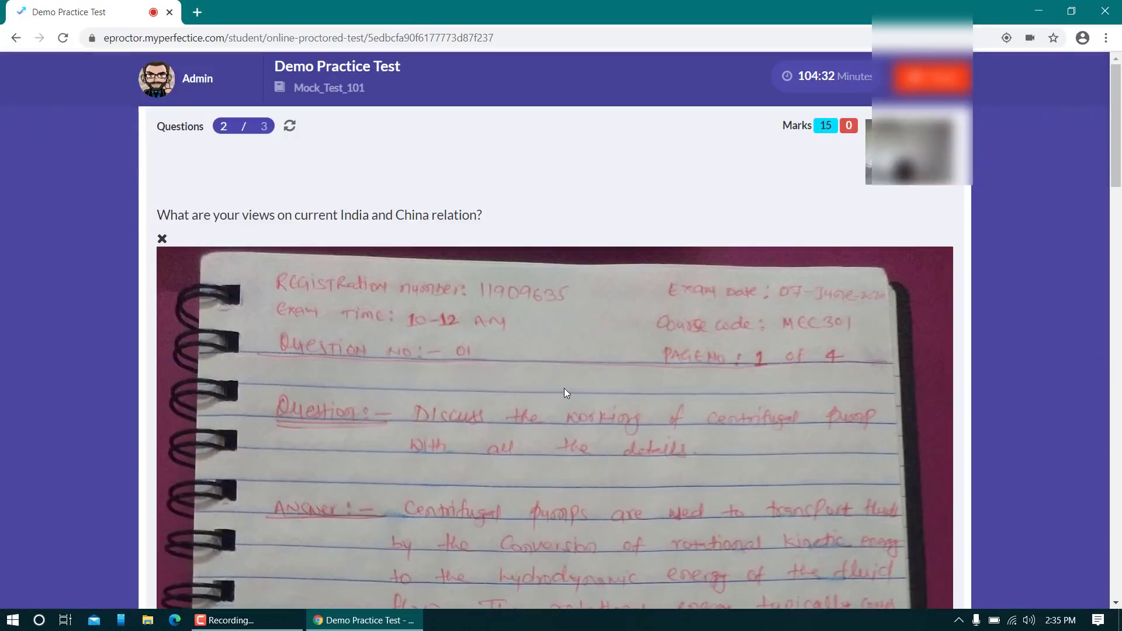
# Step: Review both uploaded answer pages for question 2 from start to end and dismiss the window warning
pyautogui.scroll(-10, 554, 404)
pyautogui.scroll(-5, 559, 387)
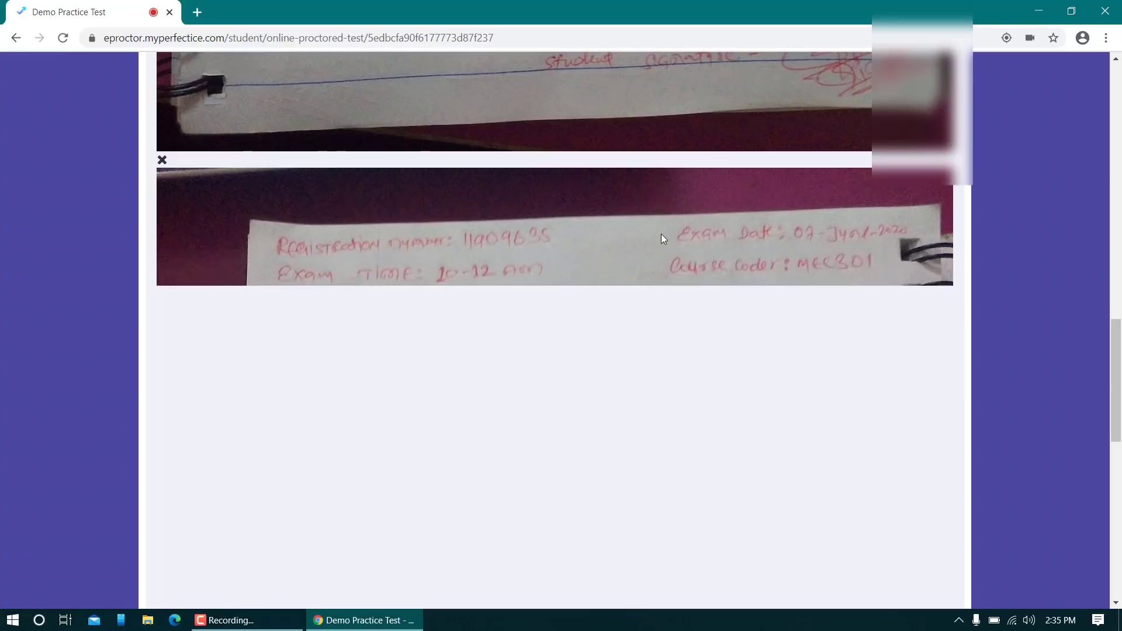
pyautogui.scroll(-1, 661, 238)
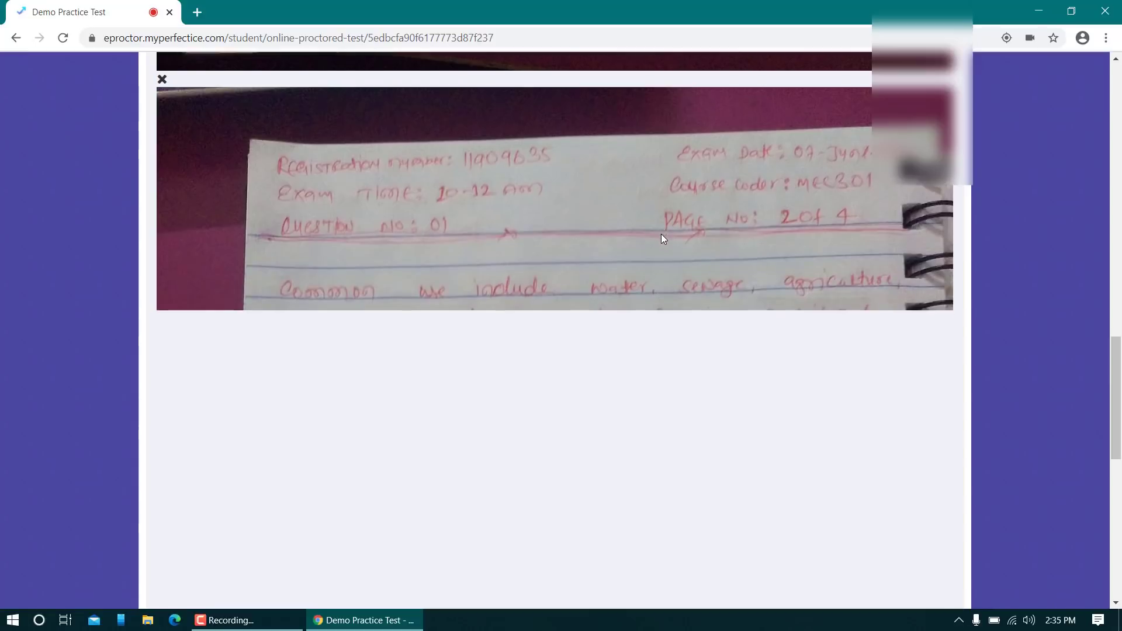
pyautogui.scroll(-2, 661, 234)
pyautogui.scroll(-1, 661, 234)
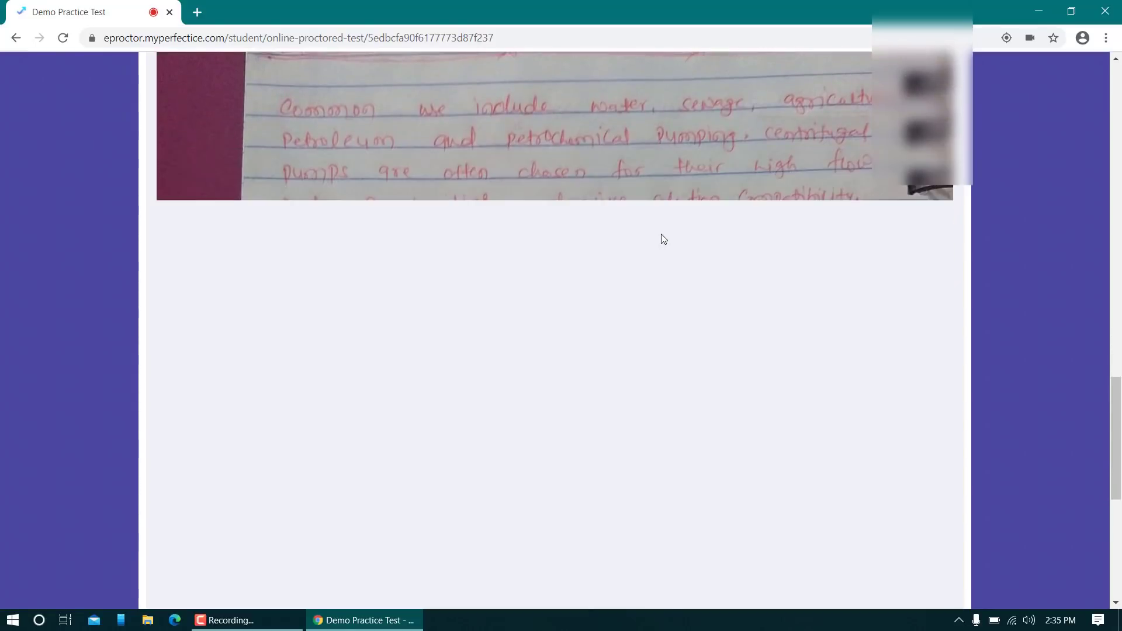
pyautogui.scroll(-5, 663, 239)
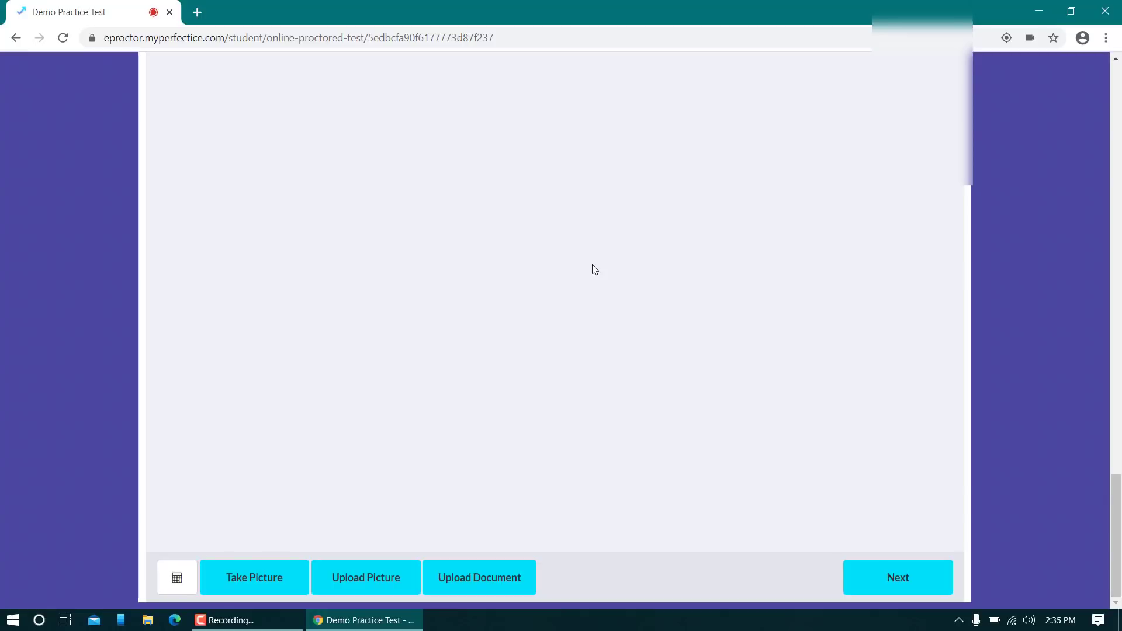
pyautogui.scroll(12, 592, 268)
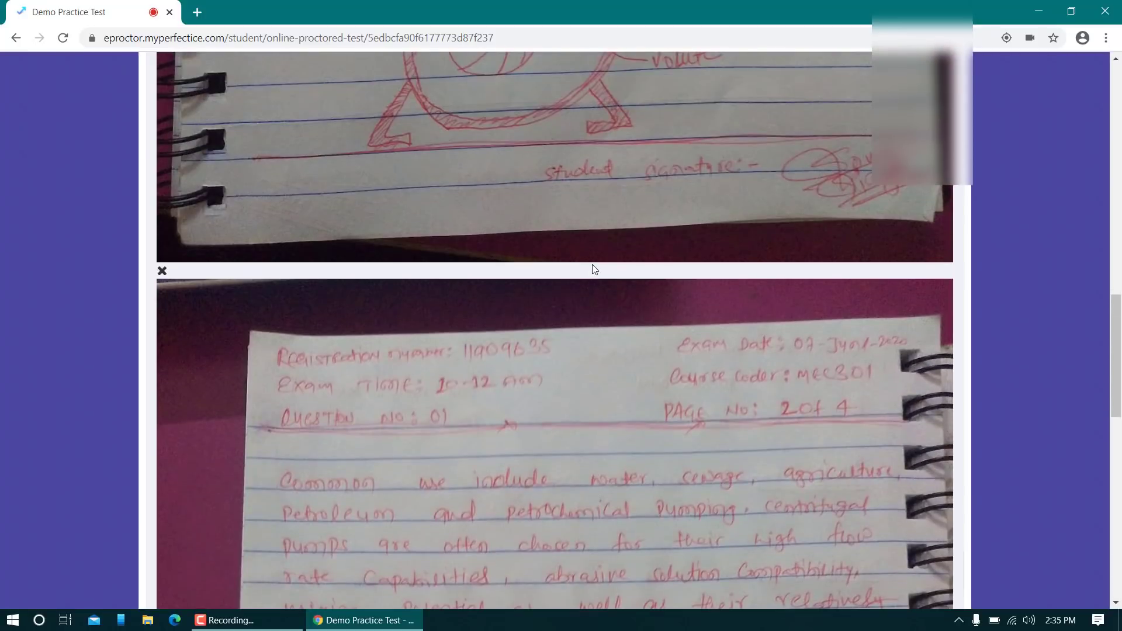
pyautogui.scroll(9, 593, 270)
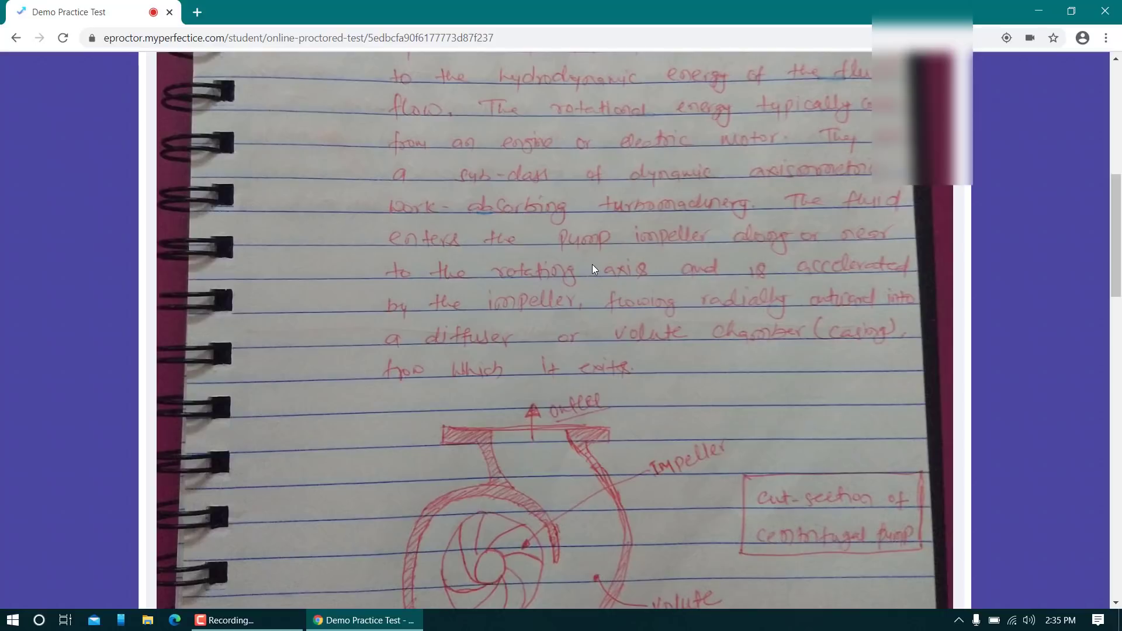
pyautogui.scroll(-15, 761, 212)
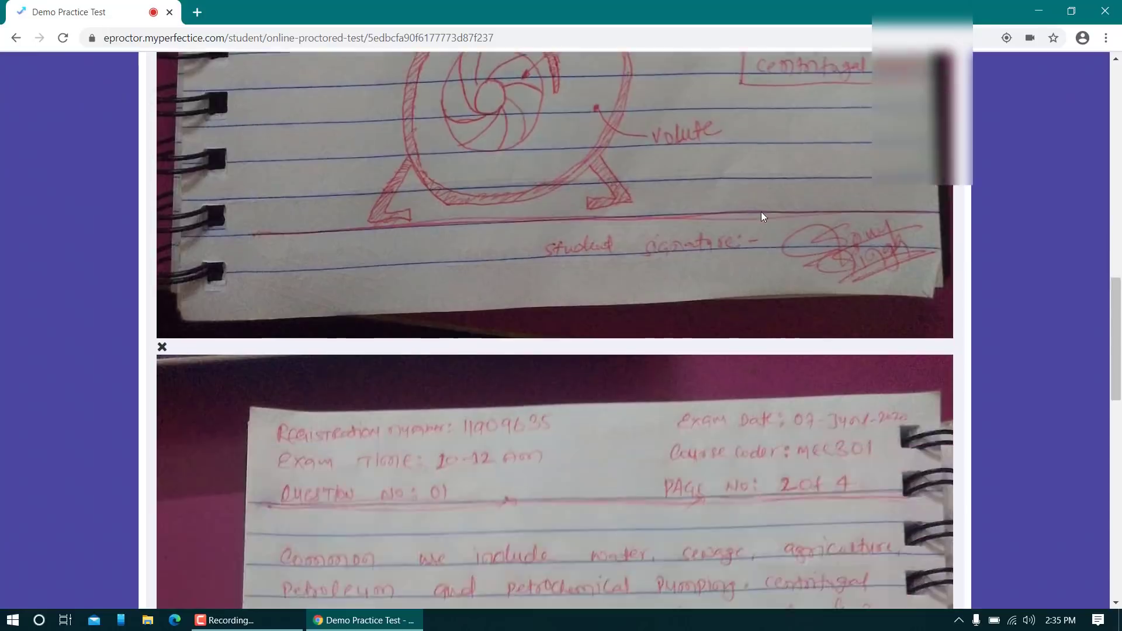
pyautogui.scroll(-8, 761, 216)
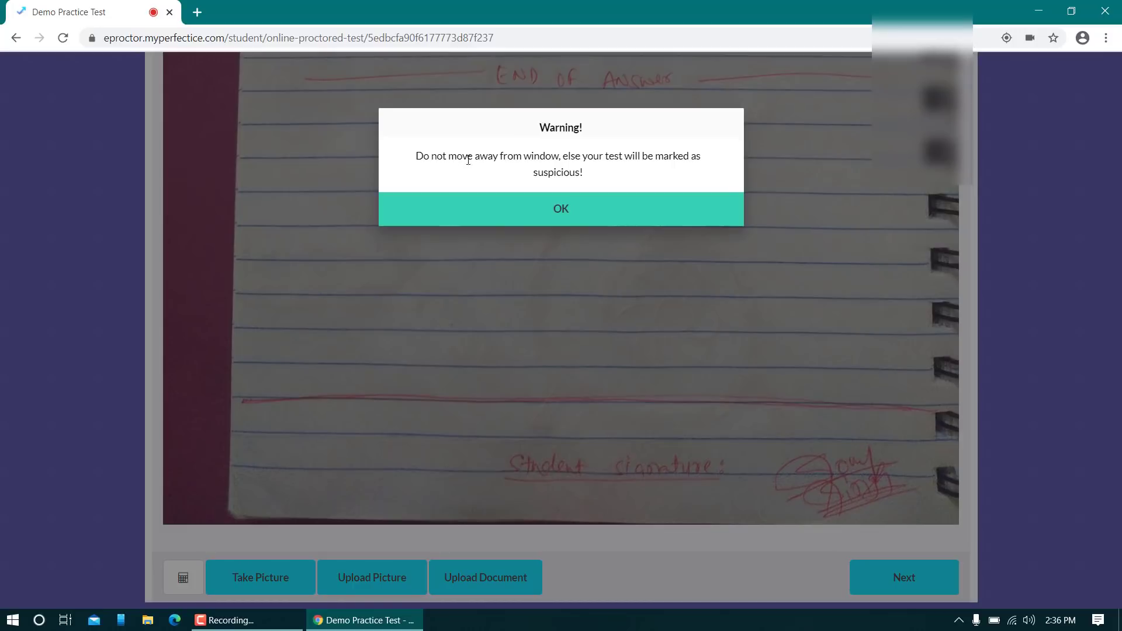
pyautogui.click(584, 216)
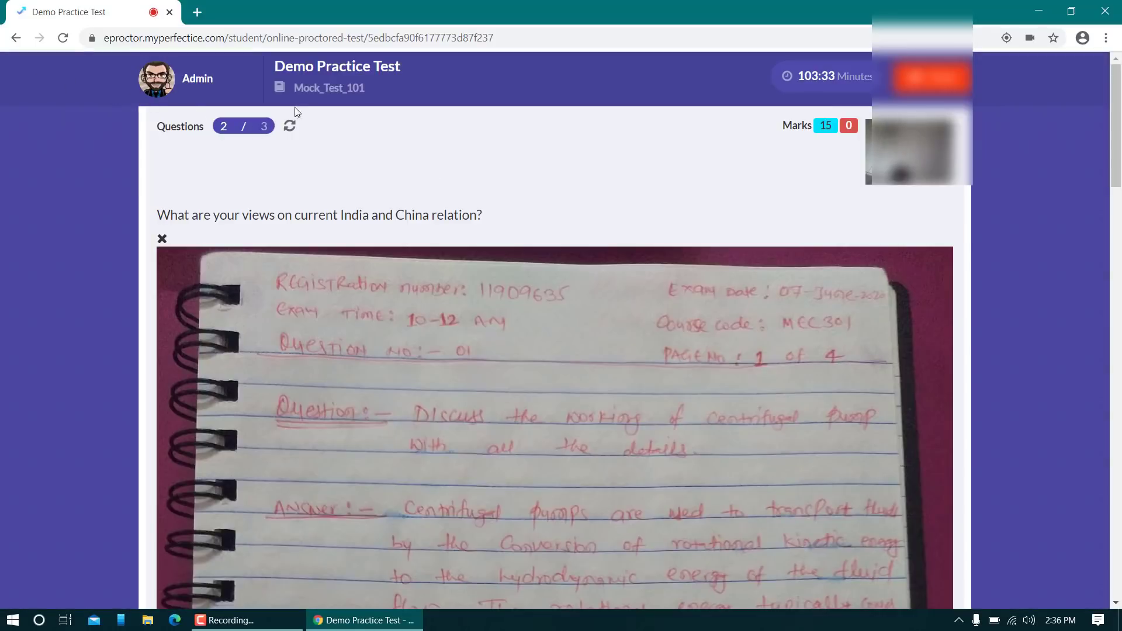
# Step: Recheck that question 2's two answer pictures are complete and in page order, including the signature on each page
pyautogui.scroll(-15, 1003, 218)
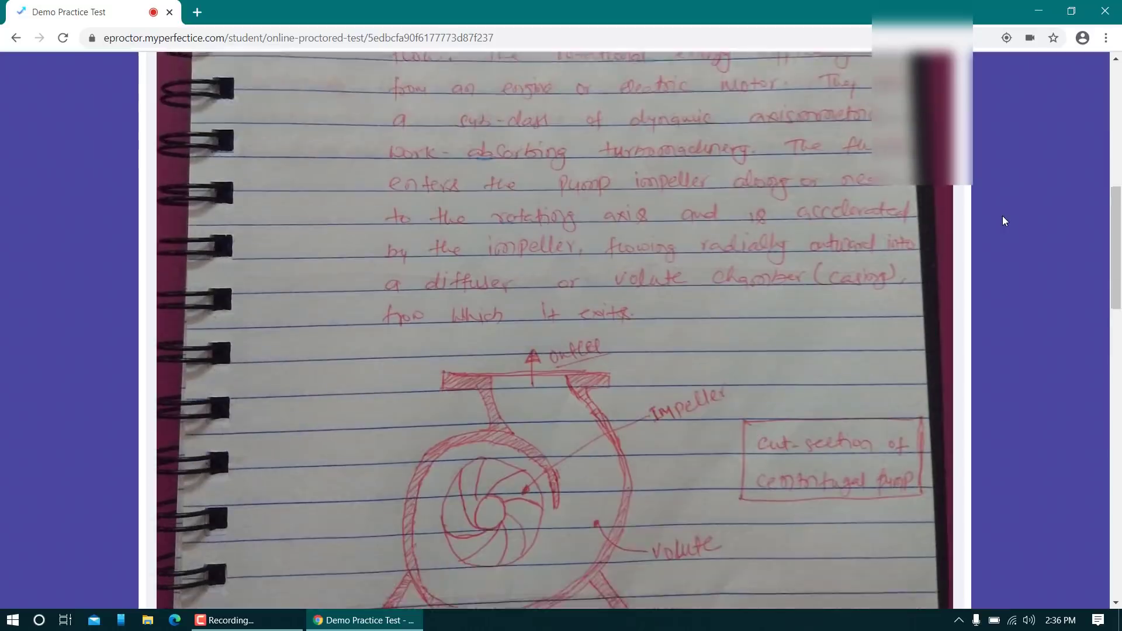
pyautogui.scroll(-15, 1003, 217)
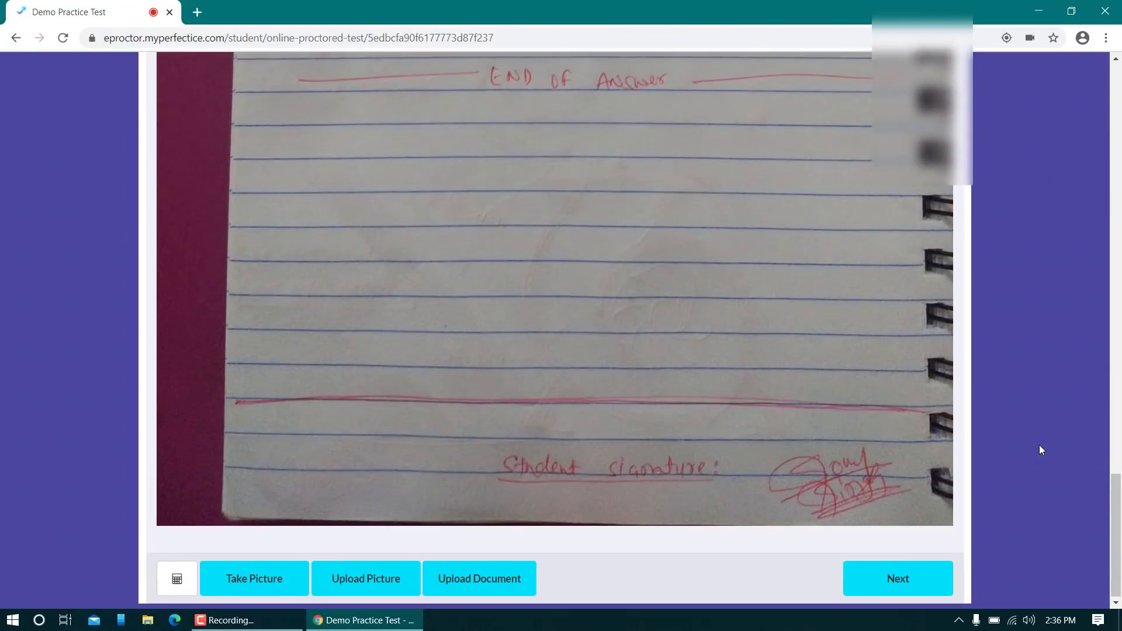
pyautogui.scroll(20, 1039, 451)
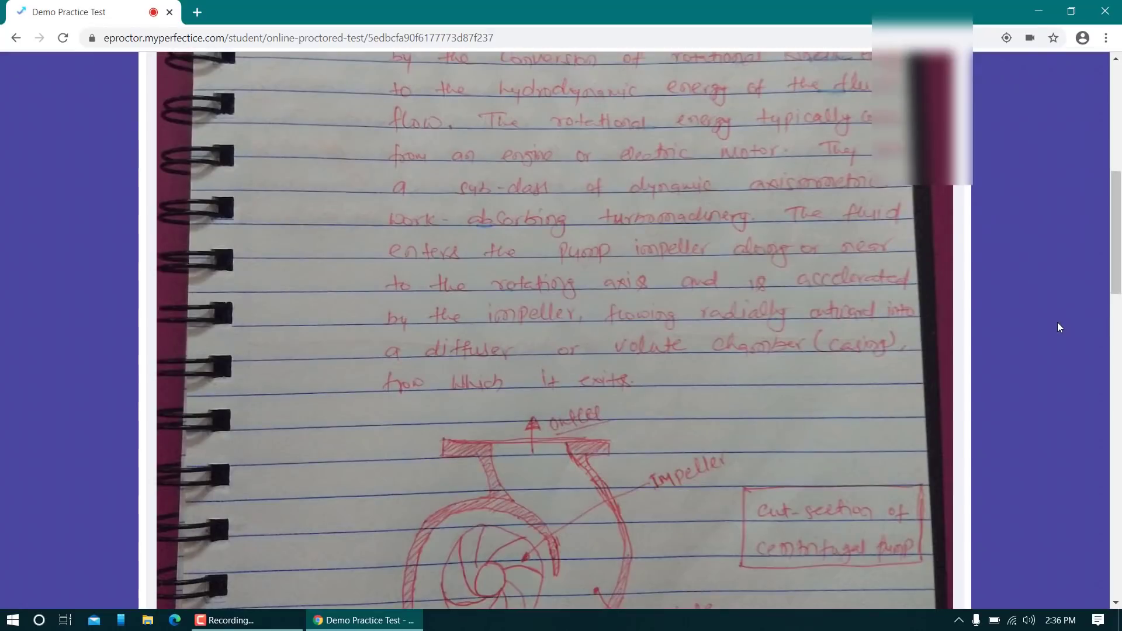
pyautogui.scroll(9, 1056, 325)
pyautogui.scroll(-10, 1057, 327)
pyautogui.scroll(-12, 1056, 332)
pyautogui.scroll(16, 1057, 332)
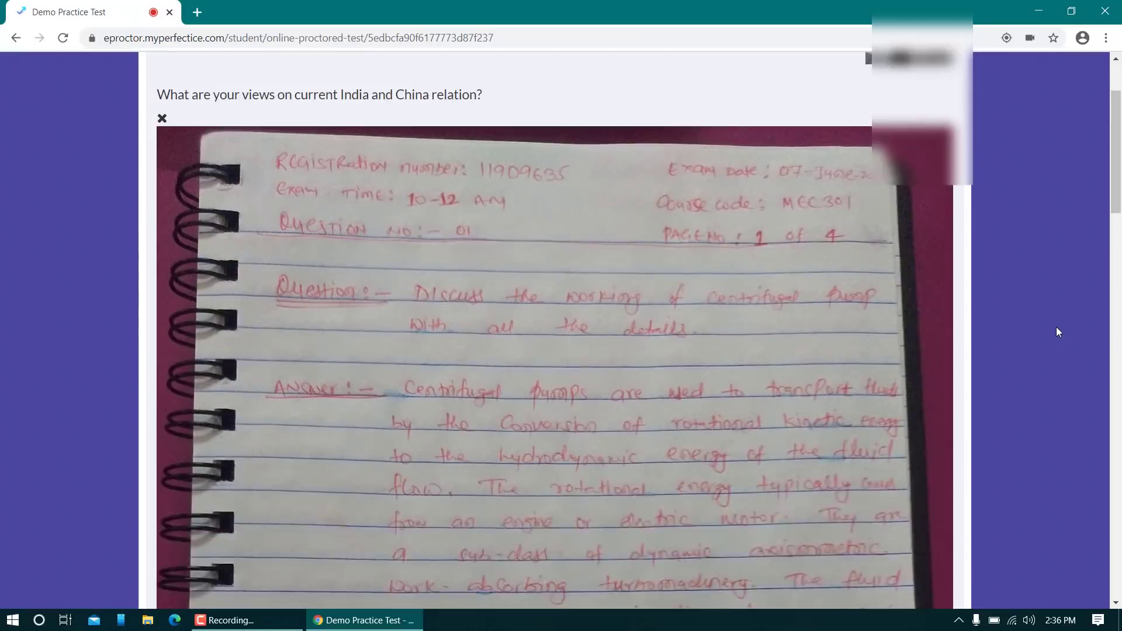
pyautogui.scroll(3, 1056, 328)
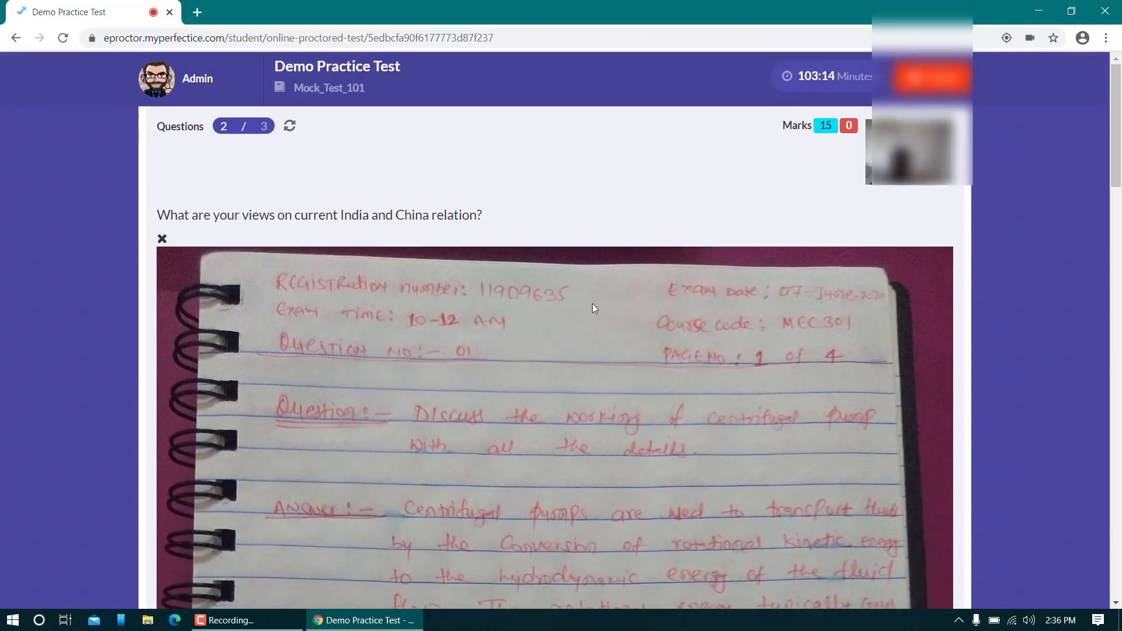
# Step: Return the test to full screen and move on to question 3, confirming that question 2 is final
pyautogui.scroll(-14, 652, 248)
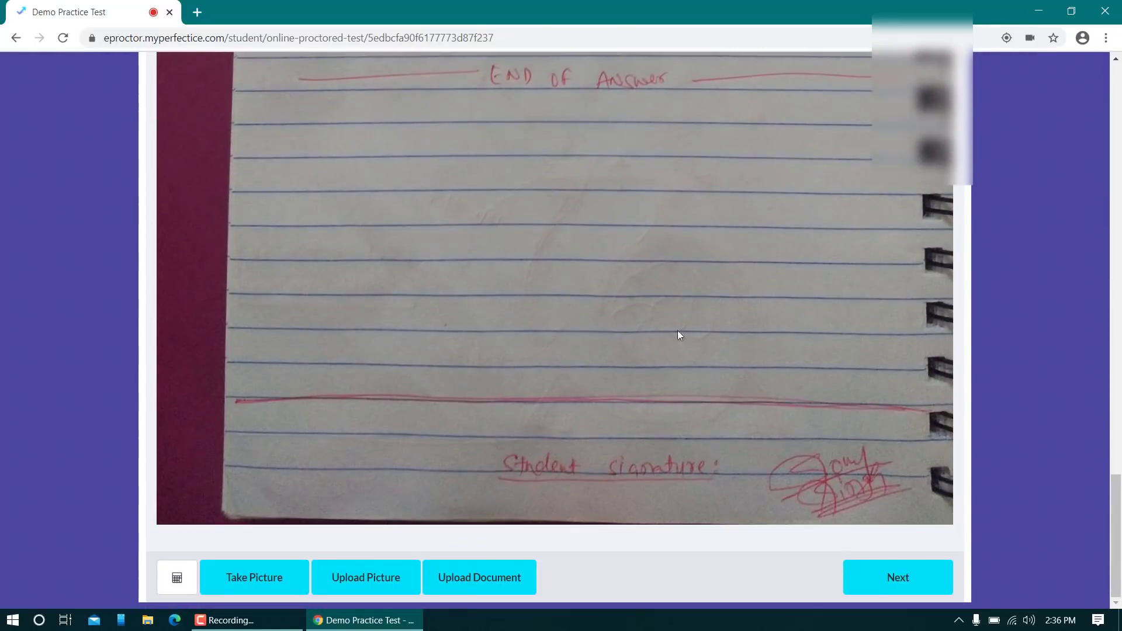
pyautogui.click(899, 579)
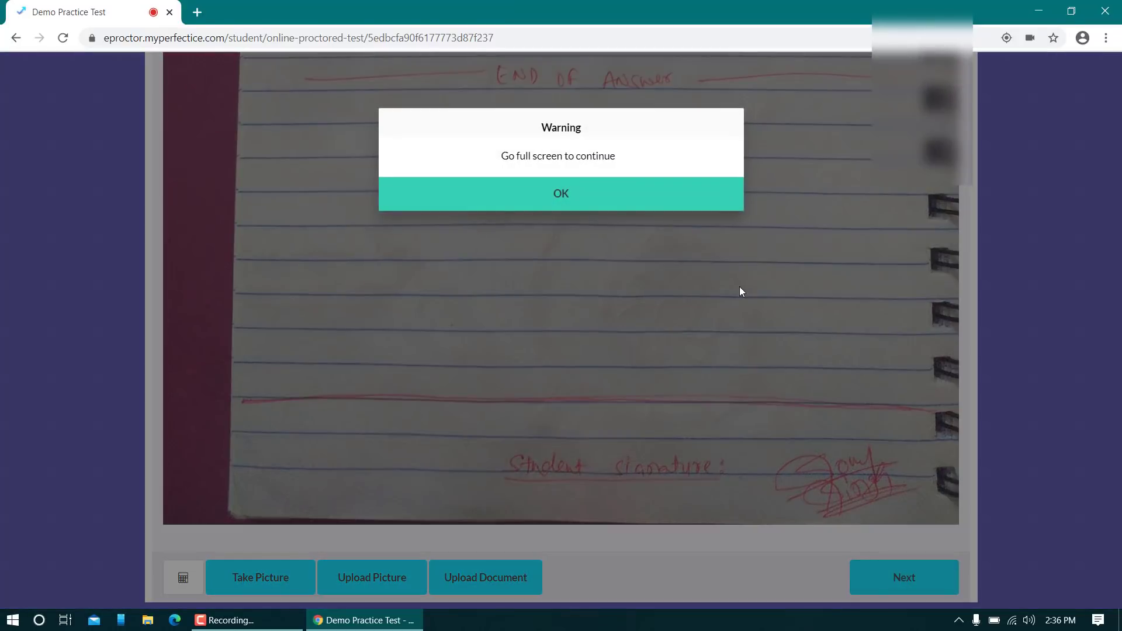
pyautogui.click(582, 203)
pyautogui.scroll(-15, 582, 201)
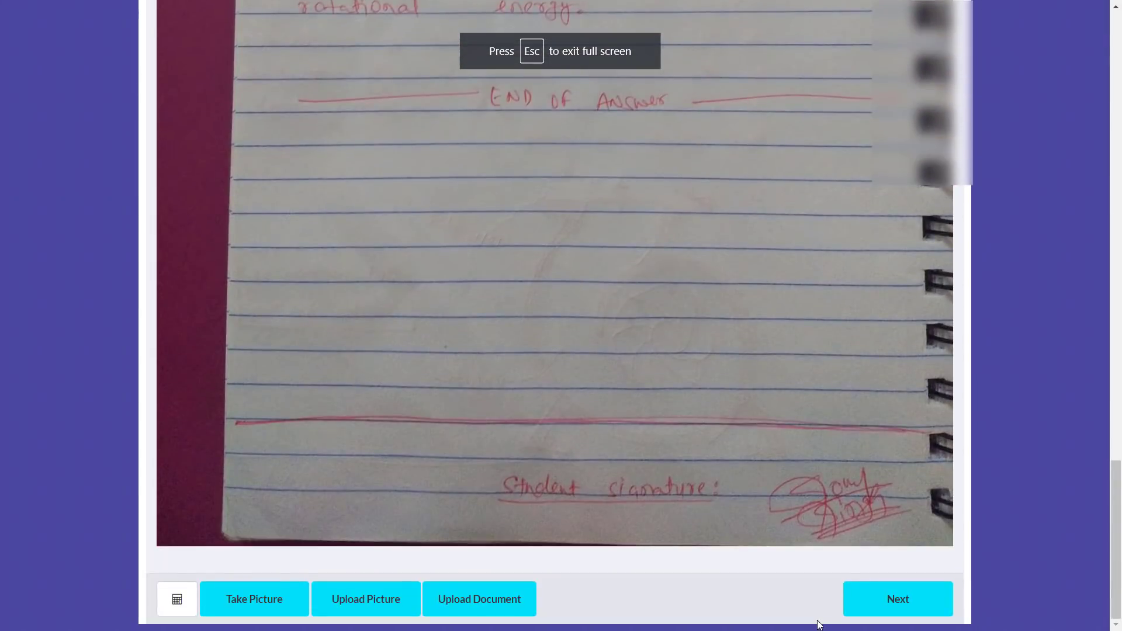
pyautogui.click(870, 604)
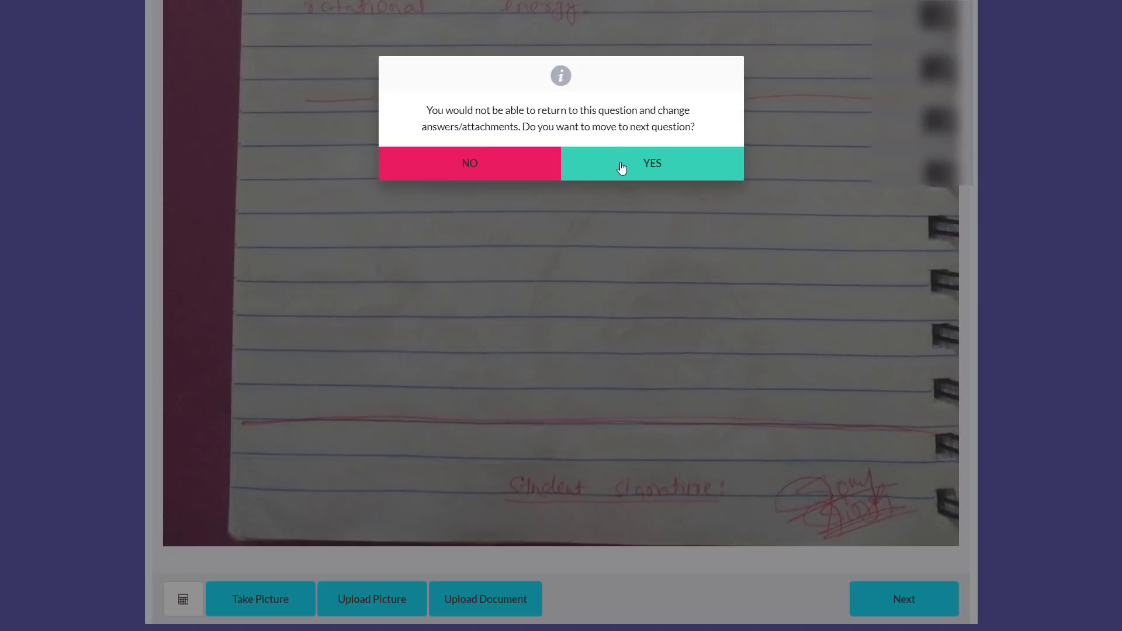
pyautogui.click(652, 157)
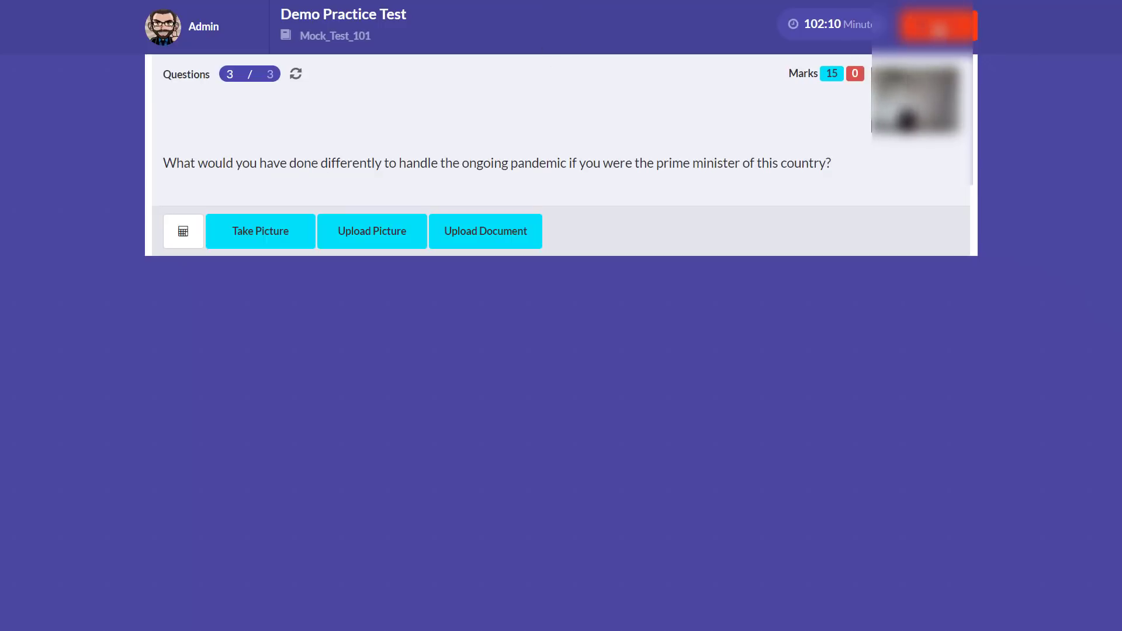
# Step: End the practice test from question 3 and confirm the submission
pyautogui.click(939, 25)
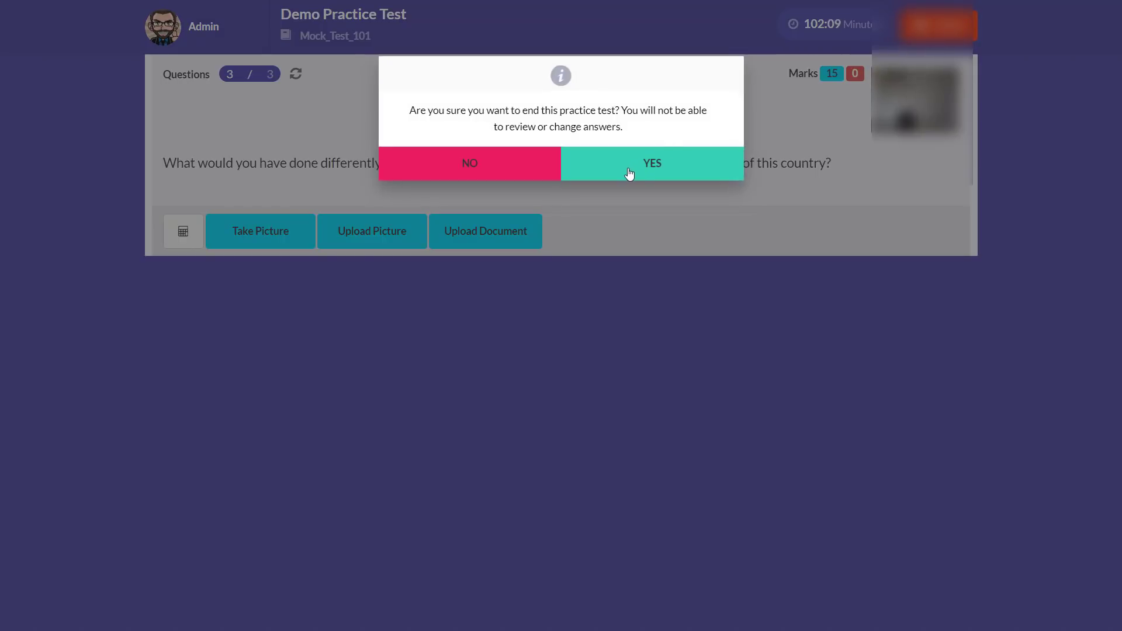
pyautogui.click(629, 167)
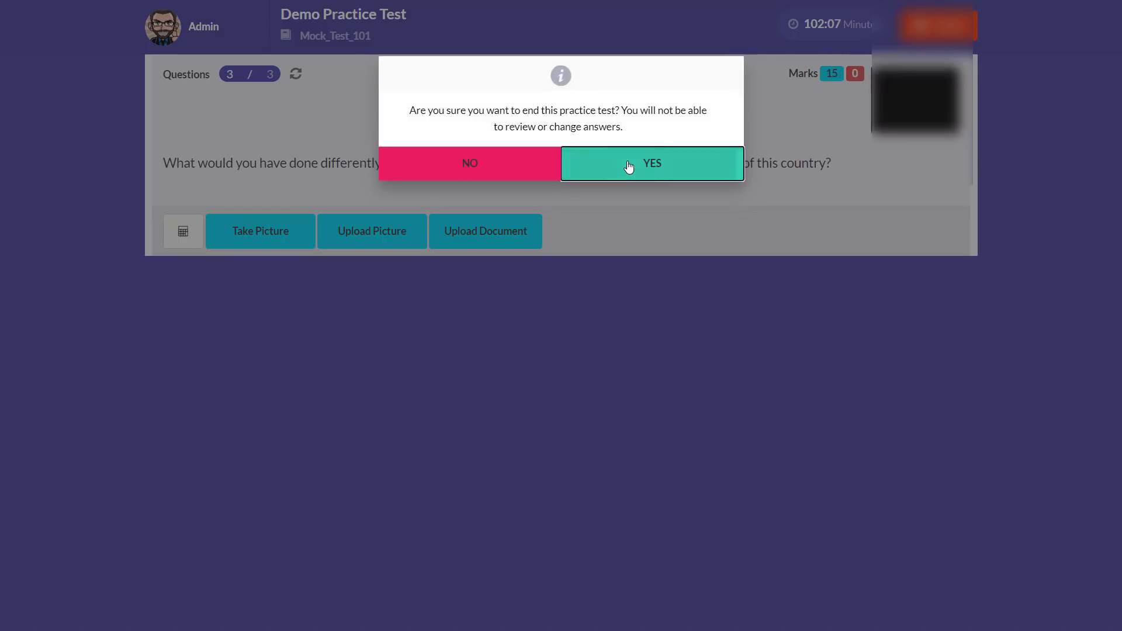